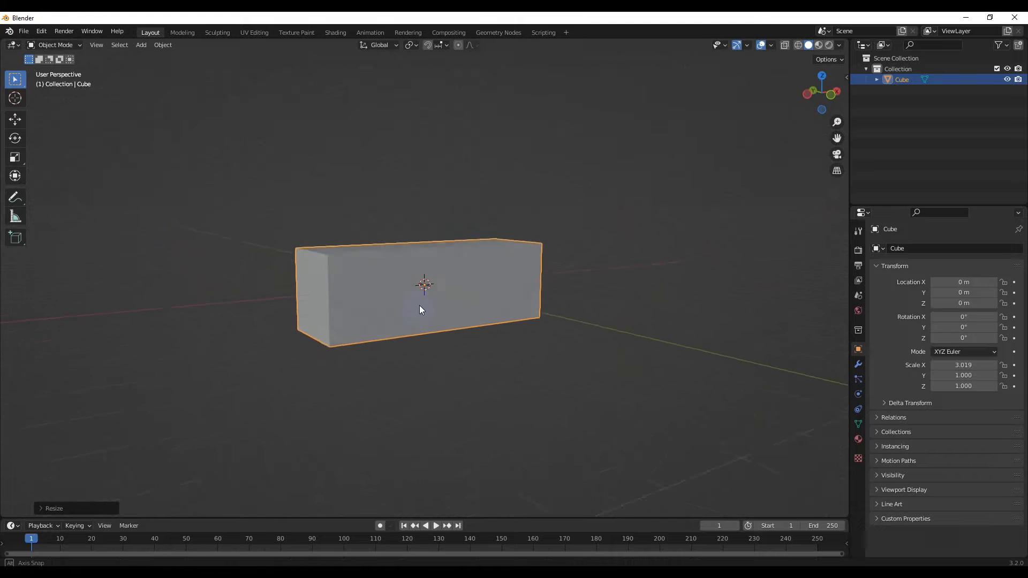
# Apply the stretched block's scale and duplicate the block in place.
pyautogui.click(369, 330)
pyautogui.moveTo(369, 329); pyautogui.dragTo(451, 323, button='middle')
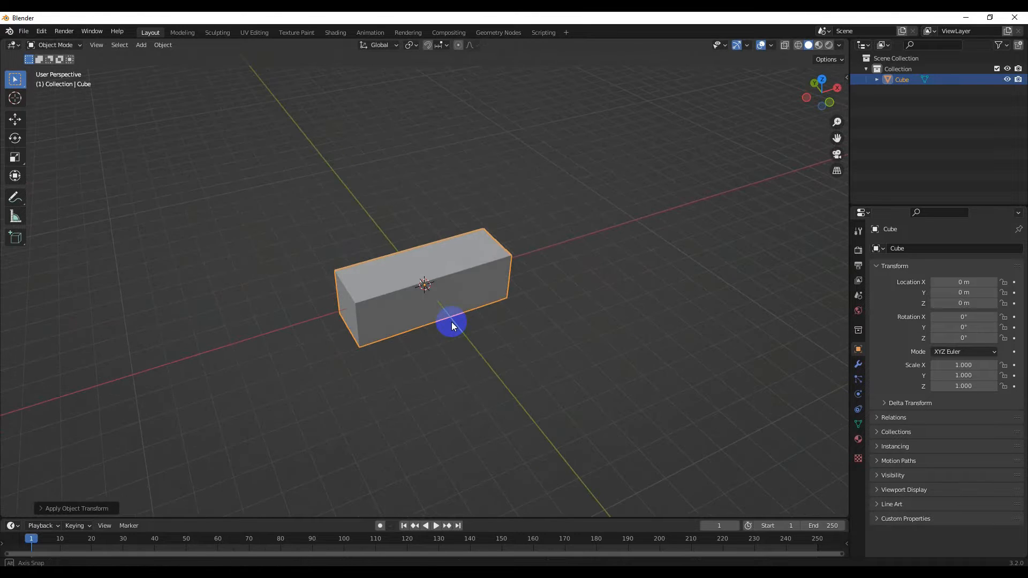
pyautogui.hotkey('shift', 'd')
pyautogui.press('Escape')
pyautogui.press('KP_7')
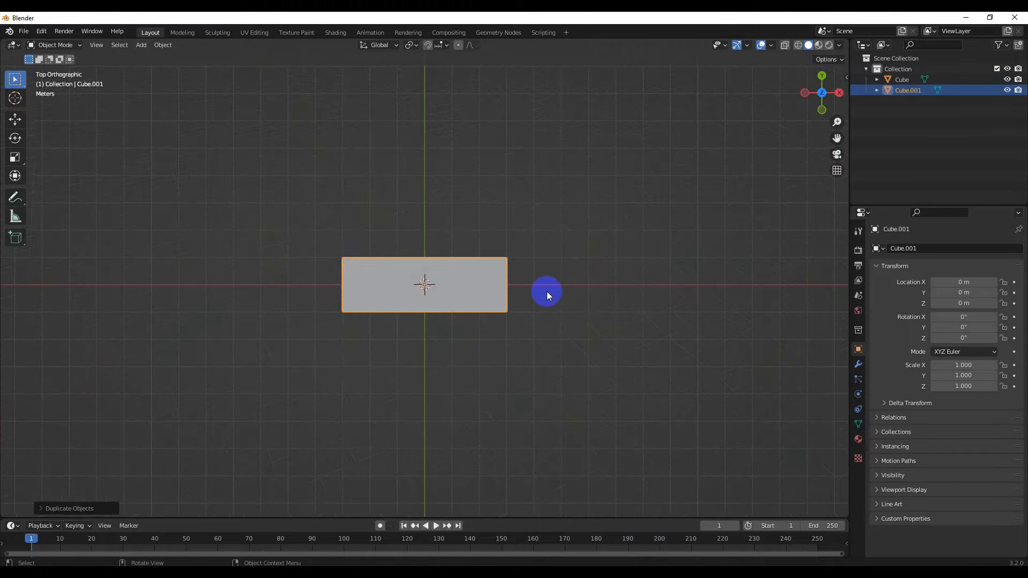
# Shrink the duplicate block to a scale of about 0.863 overall and about 0.479 along Y.
pyautogui.press('s')
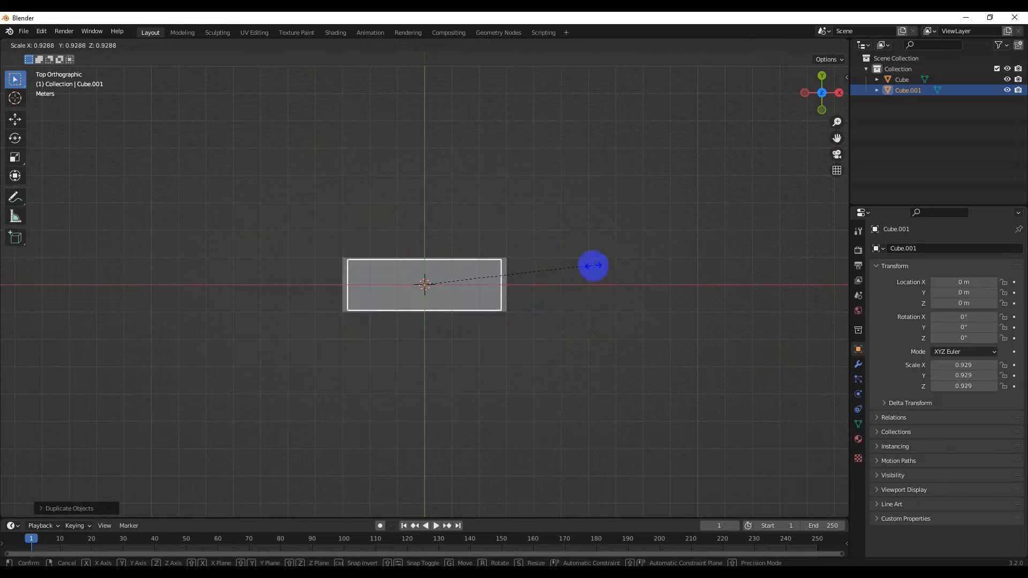
pyautogui.click(586, 271)
pyautogui.press('s')
pyautogui.press('y')
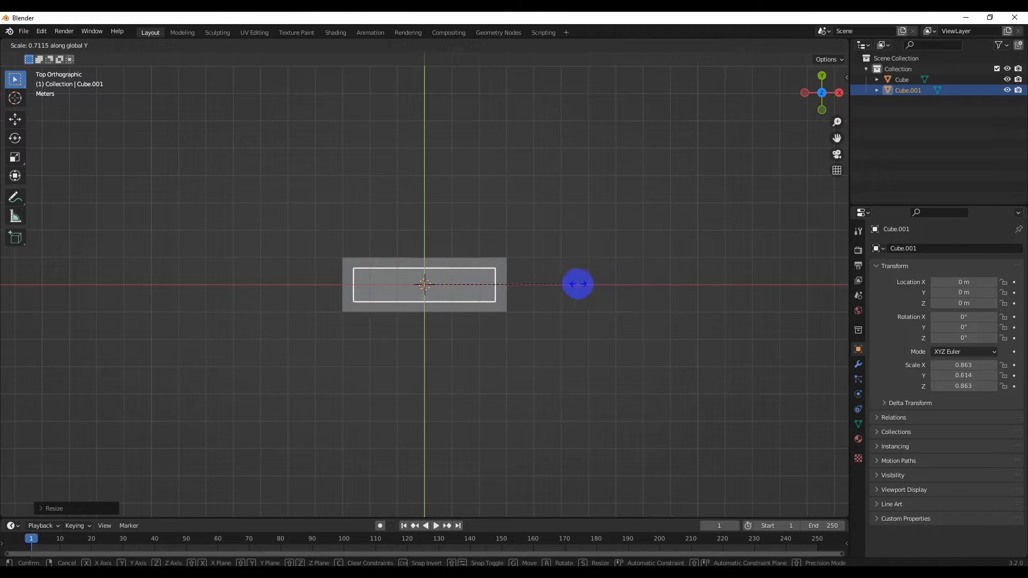
pyautogui.click(546, 288)
# Move the duplicate block up along Z by about 1.607 m so it sits on the base block.
pyautogui.moveTo(546, 288); pyautogui.dragTo(526, 315, button='middle')
pyautogui.press('KP_1')
pyautogui.press('g')
pyautogui.press('z')
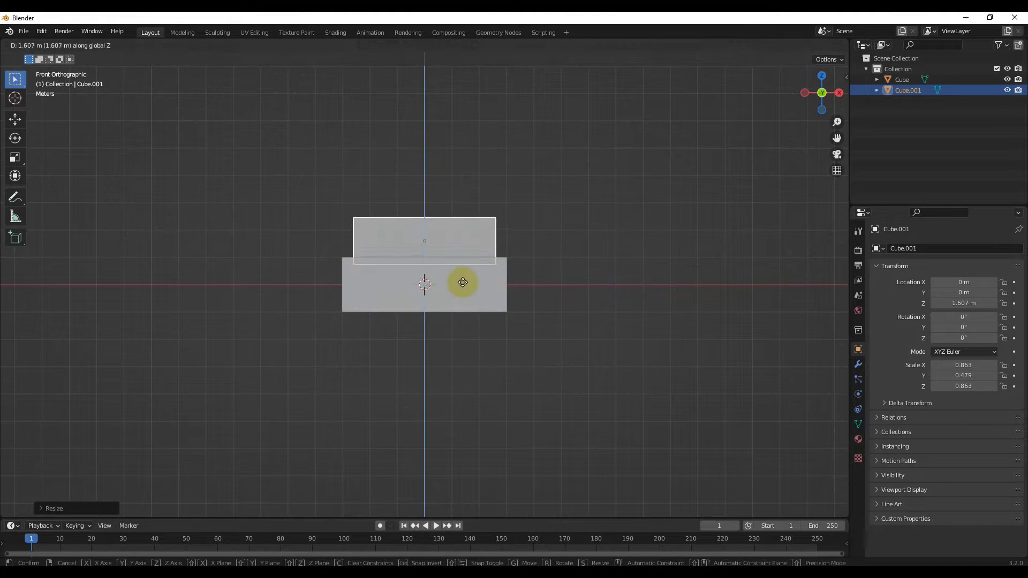
pyautogui.click(463, 283)
pyautogui.scroll(-1, 432, 275)
pyautogui.keyDown('shift'); pyautogui.moveTo(431, 275); pyautogui.dragTo(420, 293, button='middle'); pyautogui.keyUp('shift')
# In Edit Mode with X-ray on, select the upper block's top vertices and raise them along Z into a tall slab.
pyautogui.press('Tab')
pyautogui.moveTo(319, 219); pyautogui.dragTo(547, 278)
pyautogui.click(785, 45)
pyautogui.scroll(-2, 497, 286)
pyautogui.keyDown('shift'); pyautogui.moveTo(492, 289); pyautogui.dragTo(487, 326, button='middle'); pyautogui.keyUp('shift')
pyautogui.press('g')
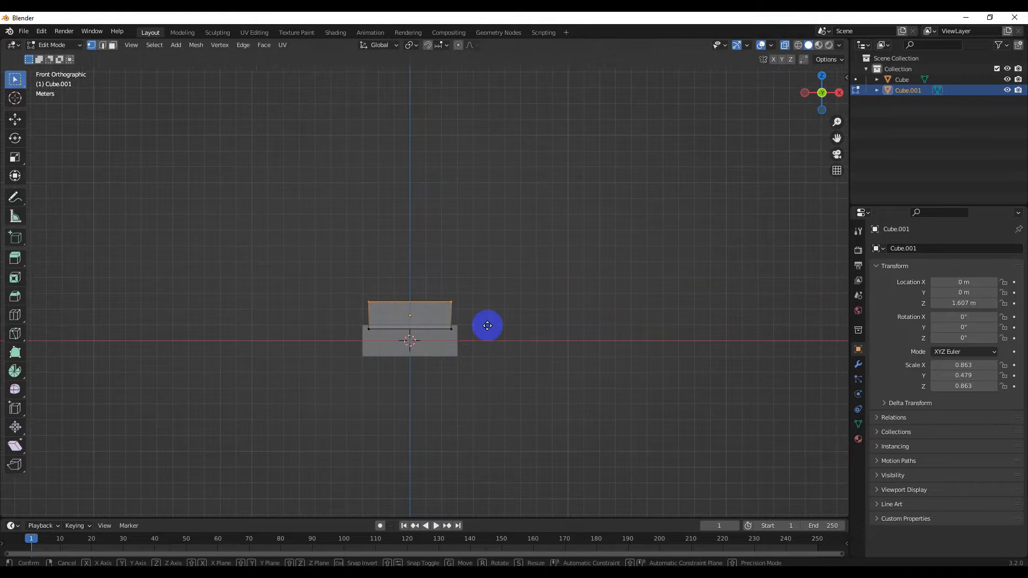
pyautogui.press('z')
pyautogui.click(479, 235)
# Adjust the slab's height further by moving its top vertices along Z, and turn X-ray off.
pyautogui.moveTo(475, 225); pyautogui.dragTo(404, 324, button='middle')
pyautogui.scroll(2, 405, 323)
pyautogui.press('g')
pyautogui.press('z')
pyautogui.click(436, 298)
pyautogui.scroll(-3, 589, 220)
pyautogui.click(785, 45)
pyautogui.scroll(2, 500, 204)
# Bevel the slab's two upper corner edges with many segments to form a rounded arch, and return to Object Mode.
pyautogui.moveTo(54, 169); pyautogui.dragTo(77, 191, button='middle')
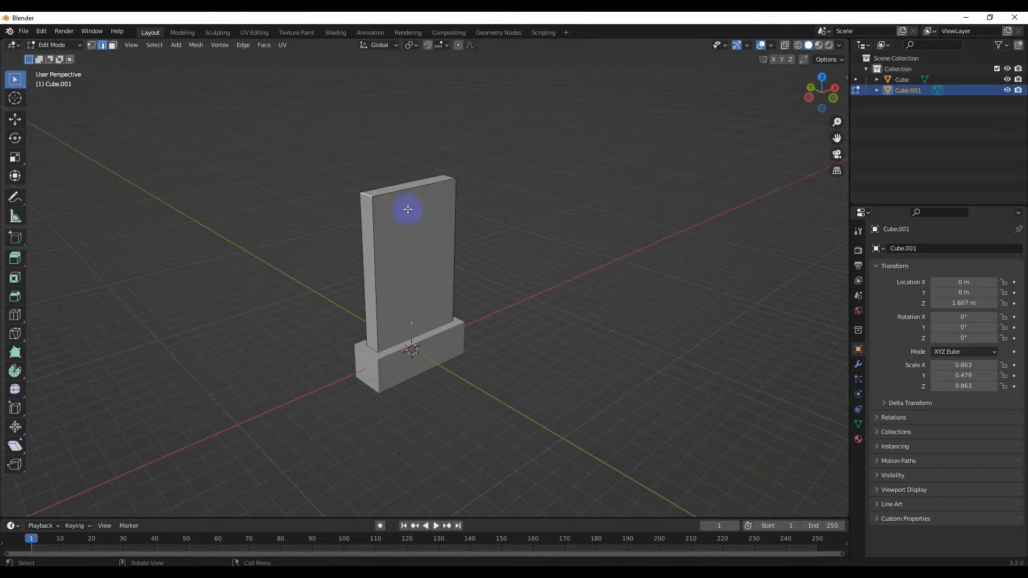
pyautogui.moveTo(408, 209); pyautogui.dragTo(440, 197, button='middle')
pyautogui.hotkey('ctrl', 'b')
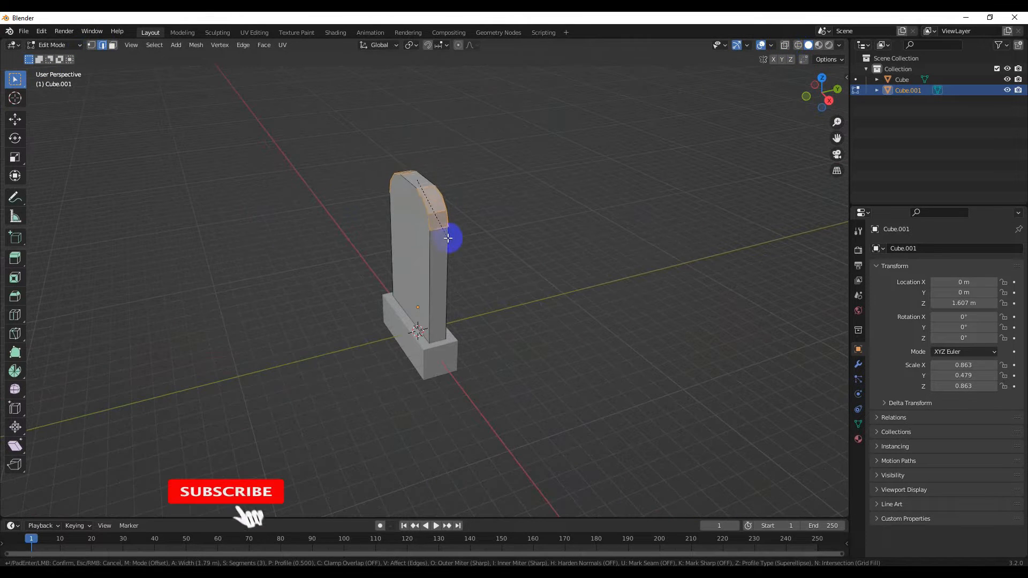
pyautogui.scroll(1, 453, 254)
pyautogui.click(453, 254)
pyautogui.moveTo(453, 254)
pyautogui.mouseDown(button='middle')
pyautogui.moveTo(473, 253)
pyautogui.moveTo(452, 255)
pyautogui.mouseUp(button='middle')
pyautogui.press('Tab')
pyautogui.scroll(1, 449, 259)
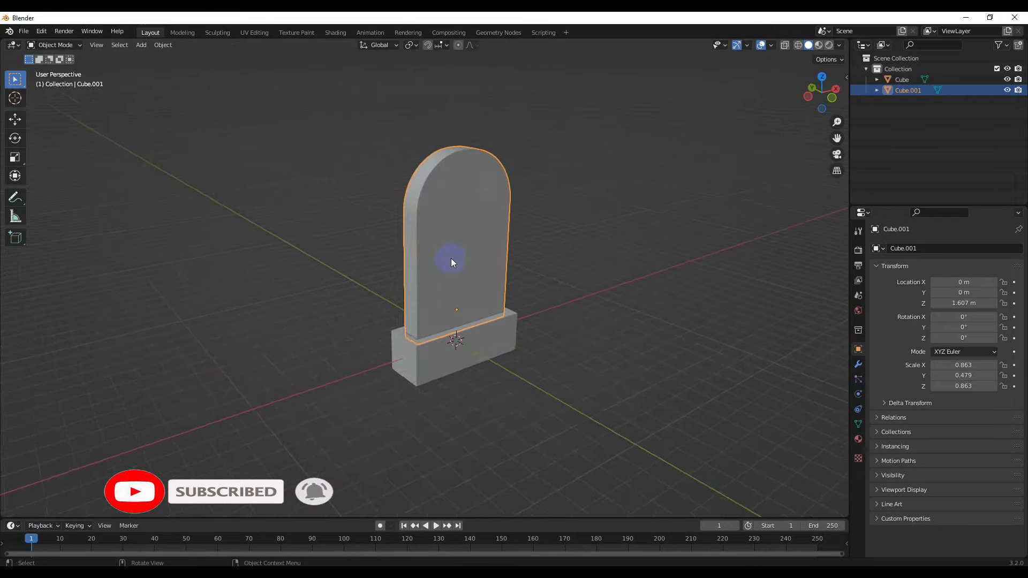
# Select the slab's front and back outline edge loops and bevel them into a narrow chamfer.
pyautogui.press('Tab')
pyautogui.keyDown('alt'); pyautogui.click(405, 257); pyautogui.keyUp('alt')
pyautogui.keyDown('alt'); pyautogui.keyDown('shift'); pyautogui.click(418, 258); pyautogui.keyUp('shift'); pyautogui.keyUp('alt')
pyautogui.moveTo(397, 251); pyautogui.dragTo(441, 265, button='middle')
pyautogui.scroll(2, 374, 256)
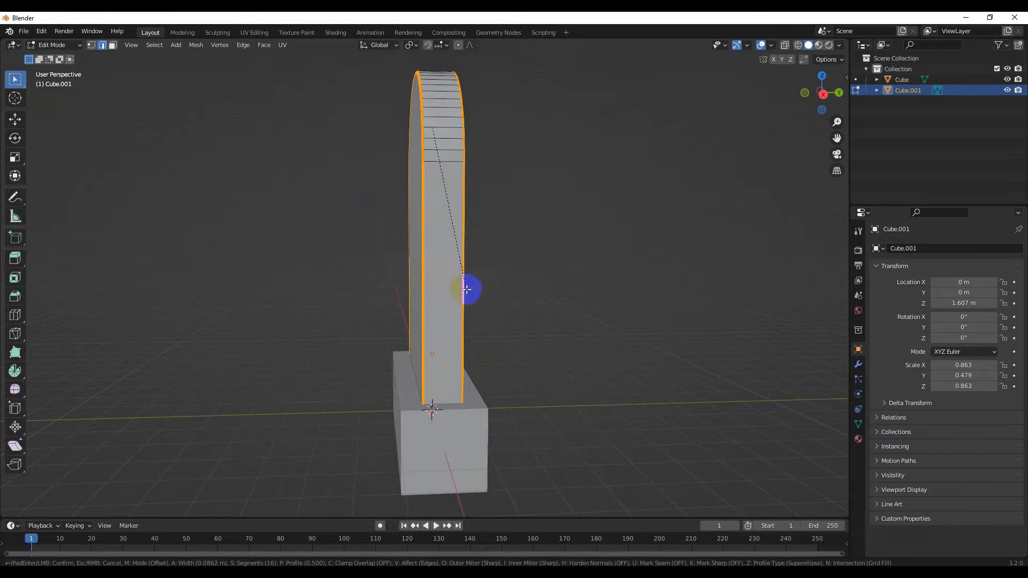
pyautogui.scroll(1, 465, 292)
pyautogui.scroll(-20, 461, 293)
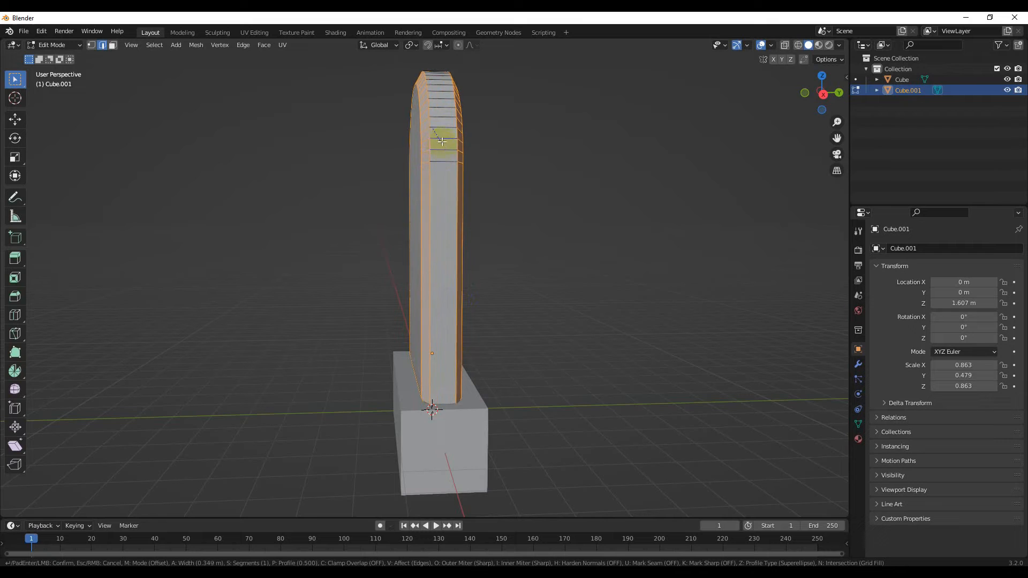
pyautogui.click(468, 211)
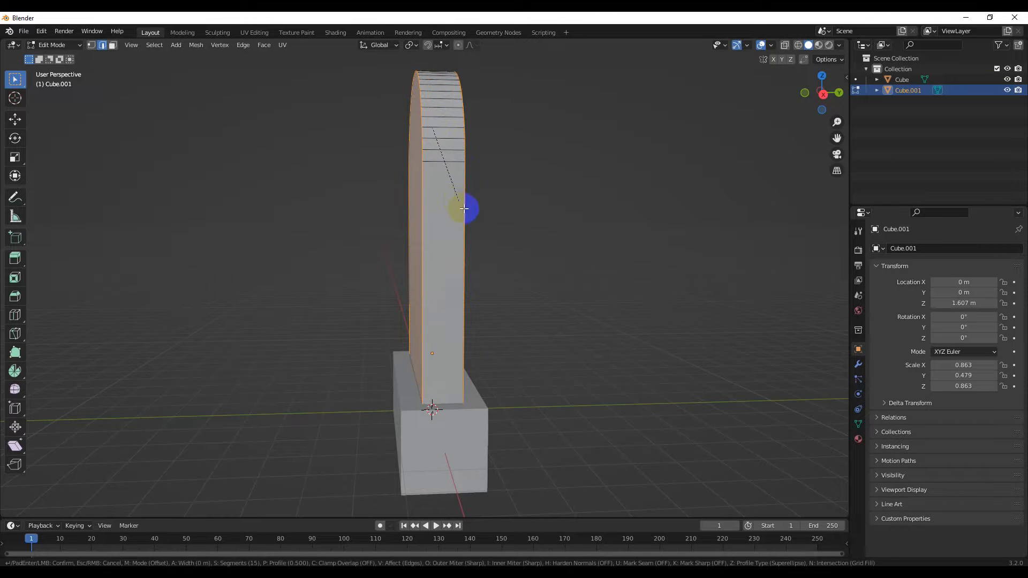
pyautogui.click(494, 261)
# Bevel the chamfer's edge loops on both sides of the slab and expand the slab mesh's Normals settings.
pyautogui.moveTo(470, 268)
pyautogui.mouseDown(button='middle')
pyautogui.moveTo(513, 276)
pyautogui.moveTo(476, 275)
pyautogui.mouseUp(button='middle')
pyautogui.scroll(2, 514, 276)
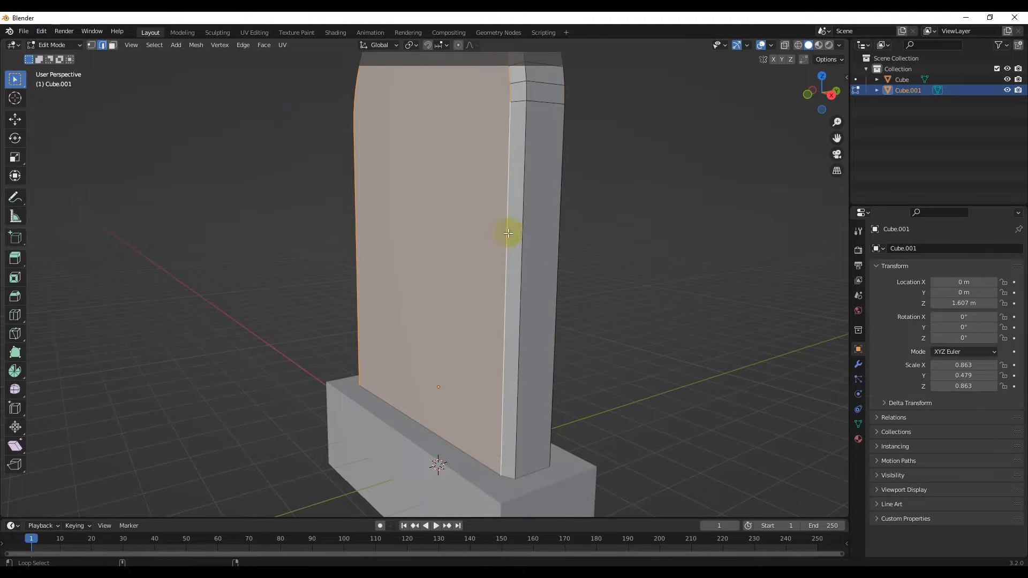
pyautogui.moveTo(546, 276); pyautogui.dragTo(396, 278, button='middle')
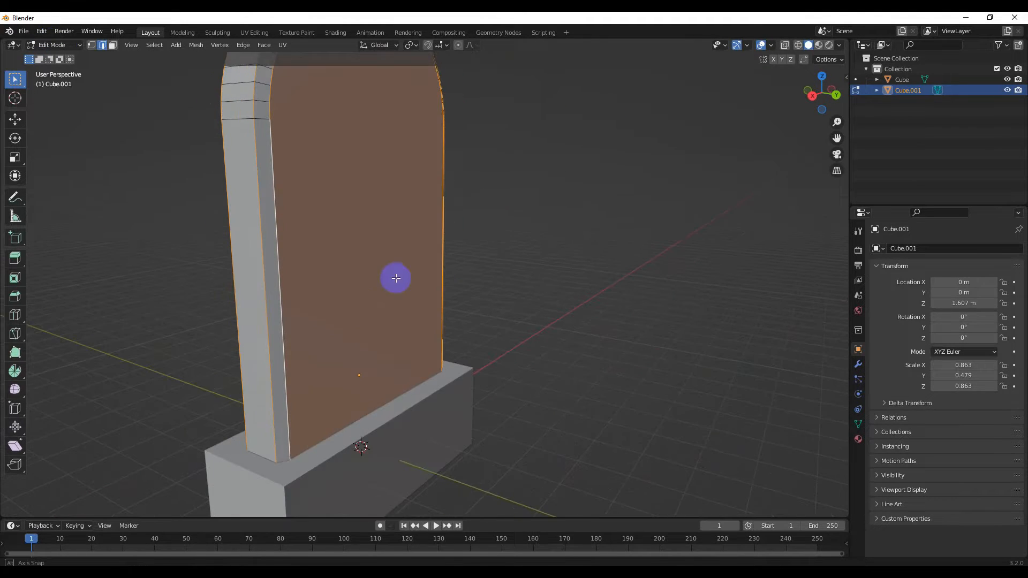
pyautogui.click(367, 315)
pyautogui.moveTo(365, 315); pyautogui.dragTo(505, 306, button='middle')
pyautogui.press('Tab')
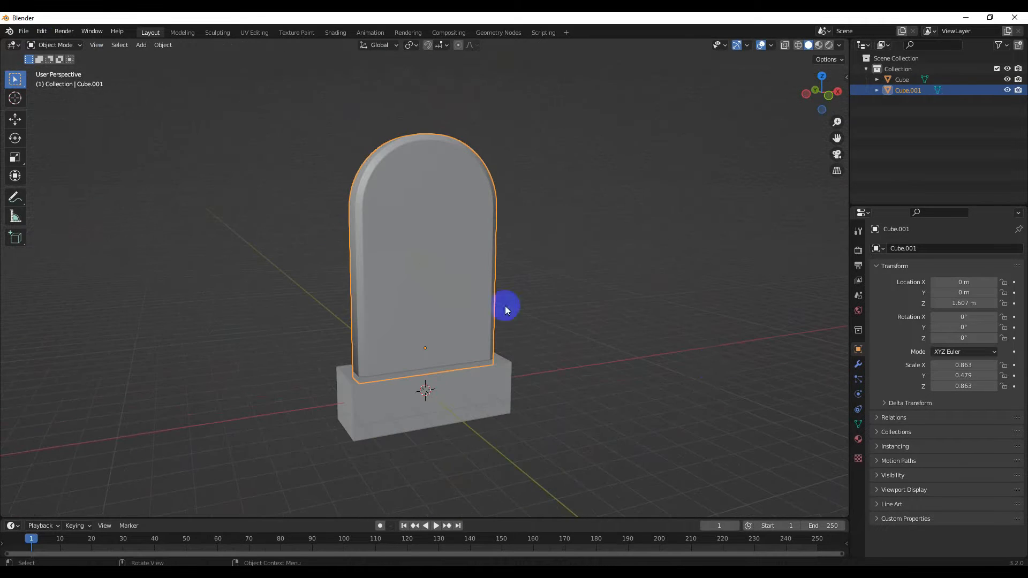
pyautogui.click(858, 425)
pyautogui.click(892, 457)
# Bevel the base block's top edge loop with 9 segments and a width of about 0.09 m.
pyautogui.click(476, 416)
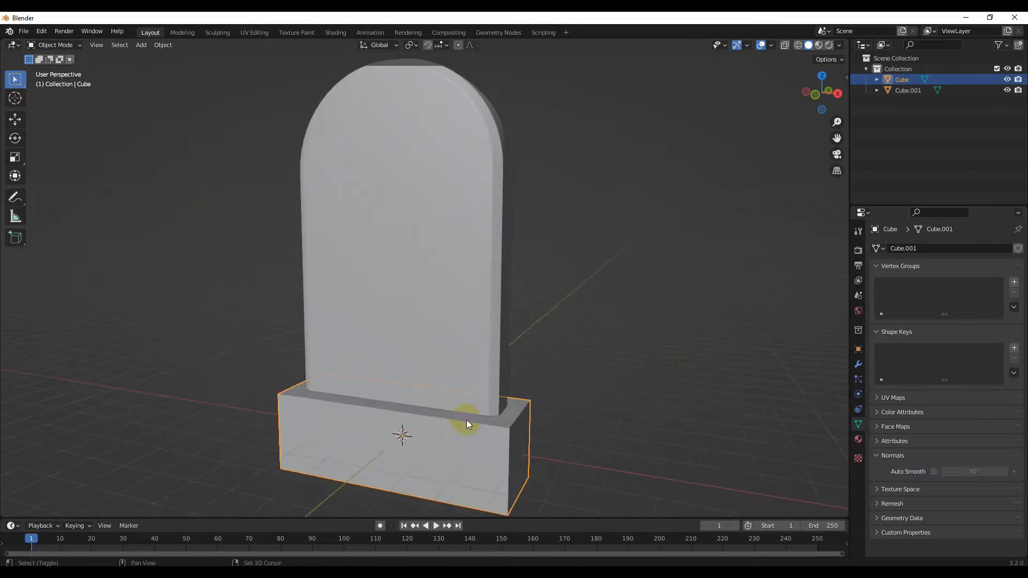
pyautogui.scroll(4, 455, 391)
pyautogui.press('Tab')
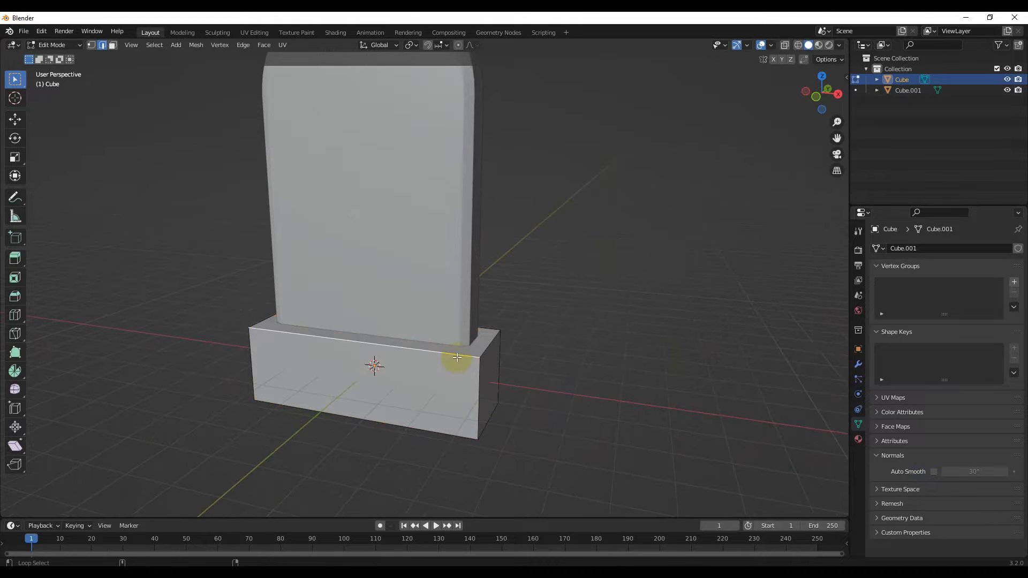
pyautogui.moveTo(493, 354); pyautogui.dragTo(550, 345, button='middle')
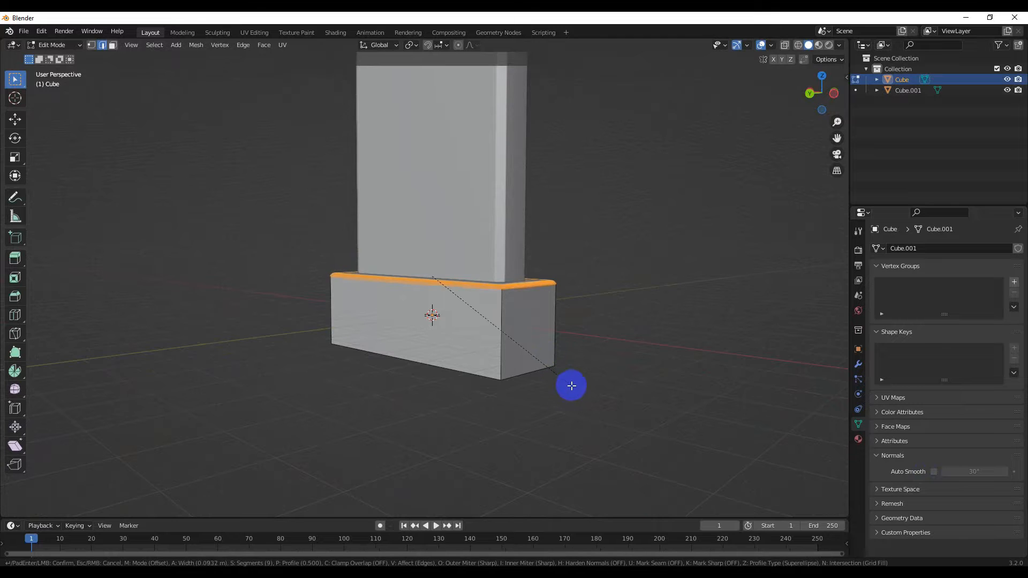
pyautogui.moveTo(577, 392); pyautogui.dragTo(449, 344, button='middle')
pyautogui.press('Tab')
# Bevel the base block's four vertical corner edges with 9 segments and a width of about 0.095 m.
pyautogui.press('Tab')
pyautogui.moveTo(351, 332); pyautogui.dragTo(310, 314, button='middle')
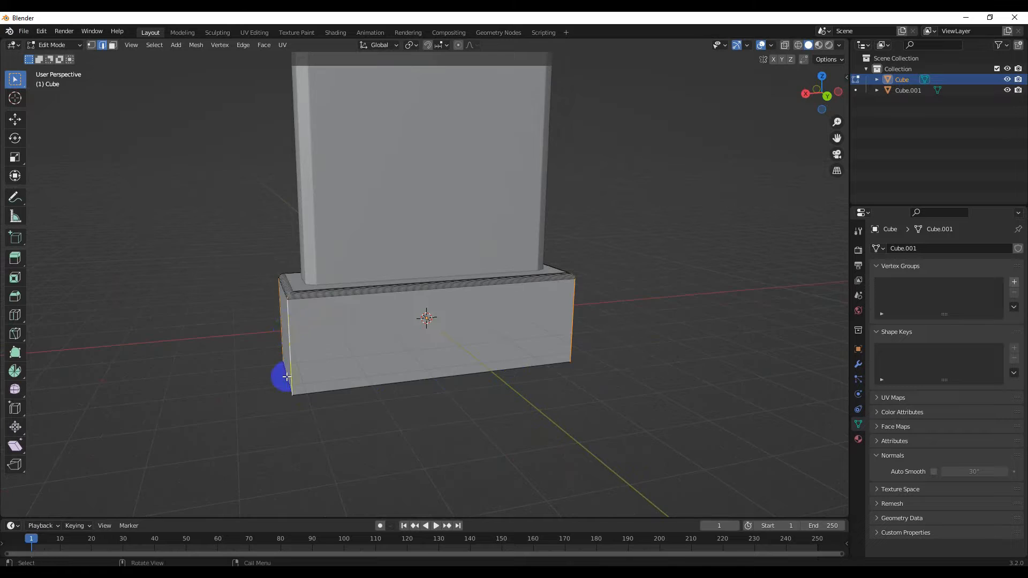
pyautogui.moveTo(287, 377); pyautogui.dragTo(464, 372, button='middle')
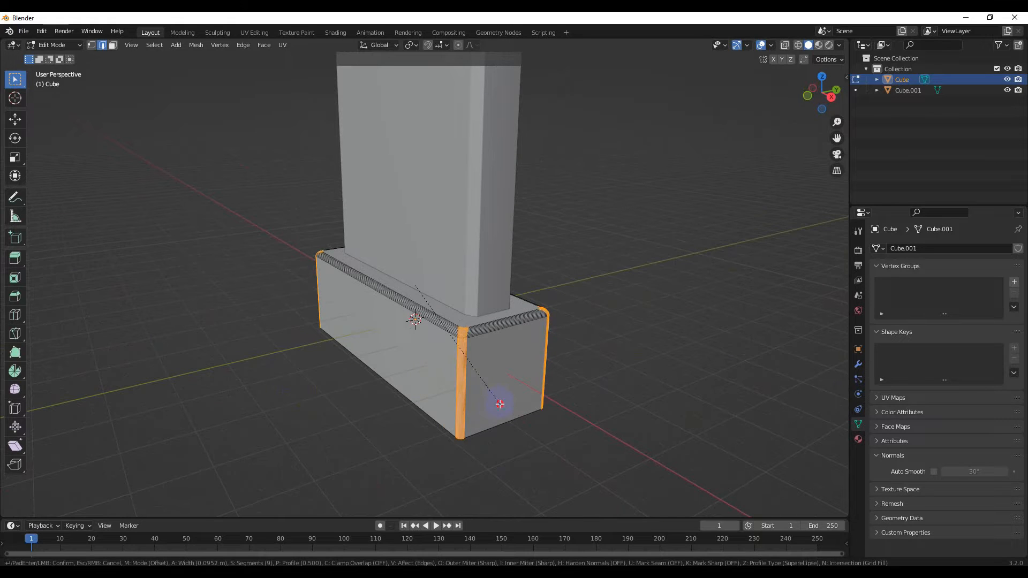
pyautogui.click(500, 404)
pyautogui.moveTo(500, 404); pyautogui.dragTo(472, 381, button='middle')
pyautogui.click(471, 376)
pyautogui.click(482, 461)
pyautogui.rightClick(466, 419)
pyautogui.rightClick(468, 402)
pyautogui.press('Tab')
# Smooth the base block's shading with Auto Smooth enabled at 30°.
pyautogui.moveTo(467, 400); pyautogui.dragTo(457, 379, button='middle')
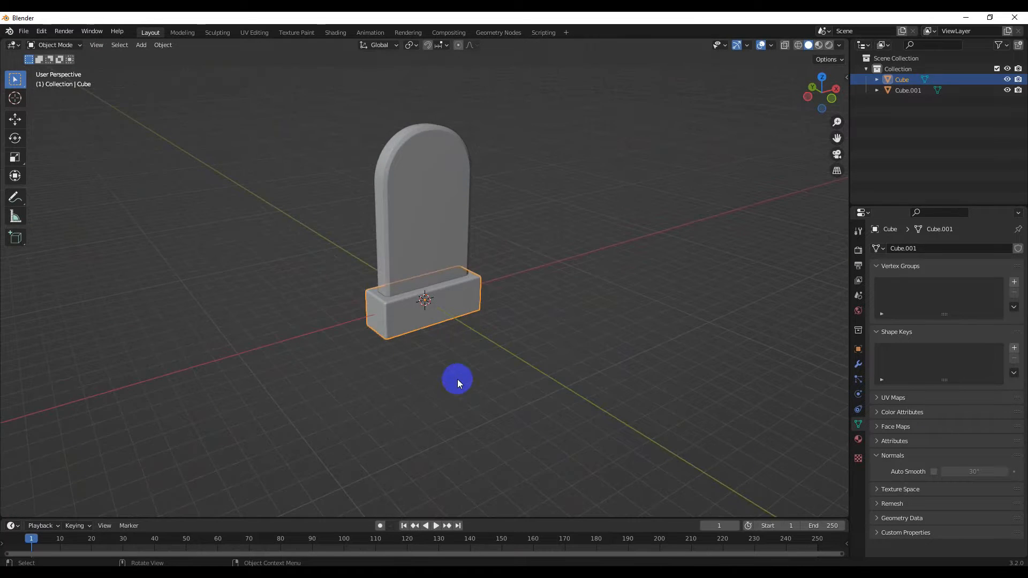
pyautogui.click(457, 379)
pyautogui.scroll(3, 455, 379)
pyautogui.moveTo(421, 454); pyautogui.dragTo(395, 420, button='middle')
pyautogui.scroll(-4, 394, 420)
pyautogui.moveTo(375, 360); pyautogui.dragTo(398, 355, button='middle')
pyautogui.click(388, 354)
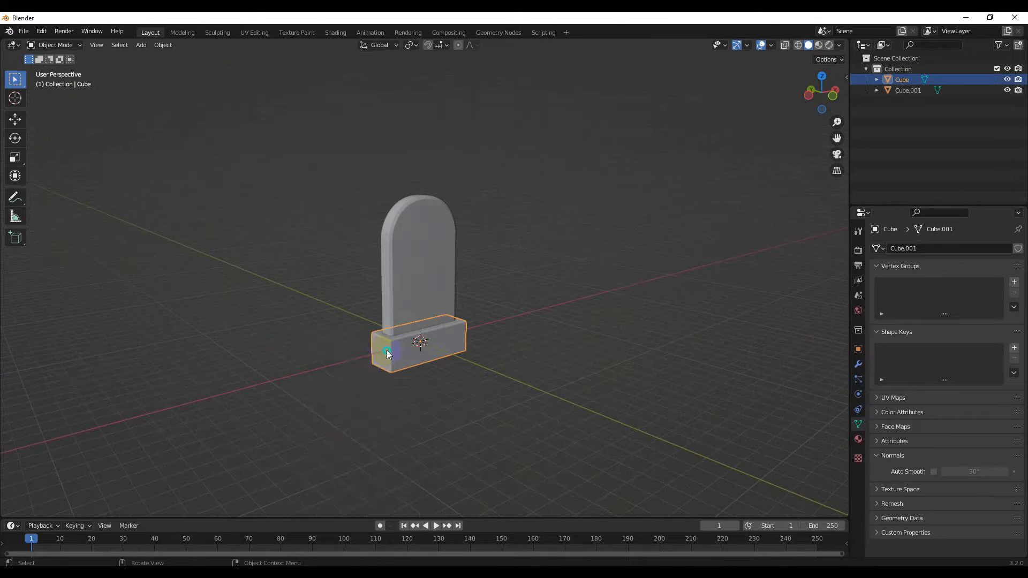
# Select both the slab and the base and raise them together along Z in front view.
pyautogui.press('a')
pyautogui.press('KP_1')
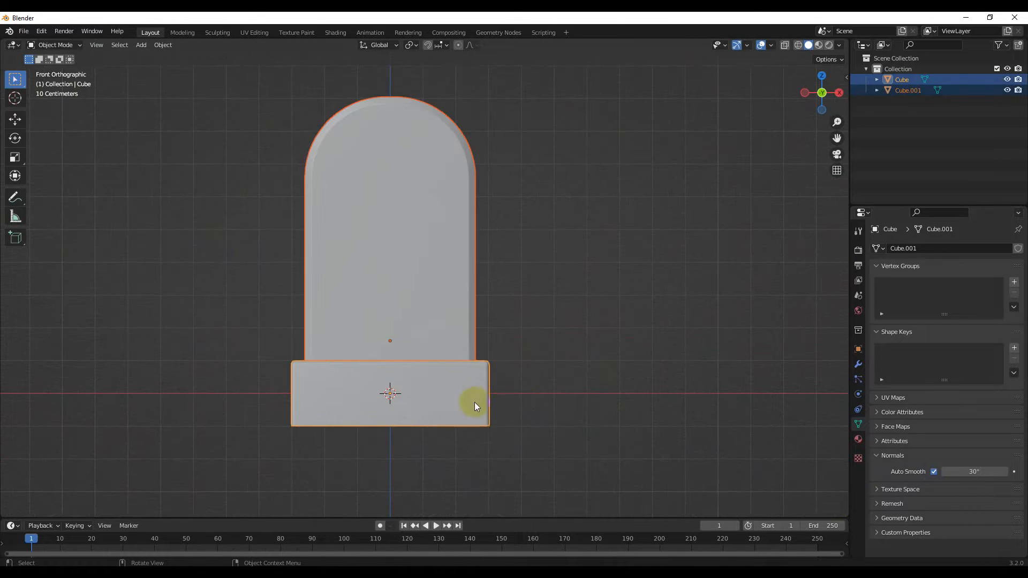
pyautogui.press('g')
pyautogui.press('z')
pyautogui.click(471, 384)
# Add a plane under the gravestone and scale it up into a large ground surface.
pyautogui.moveTo(474, 365); pyautogui.dragTo(549, 443, button='middle')
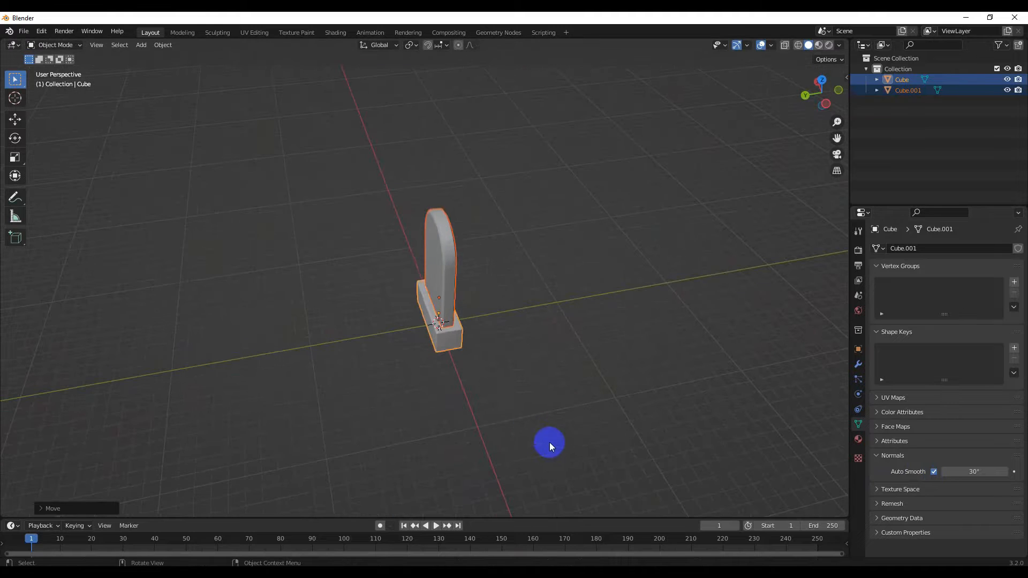
pyautogui.hotkey('shift', 'a')
pyautogui.moveTo(457, 345)
pyautogui.click(551, 55)
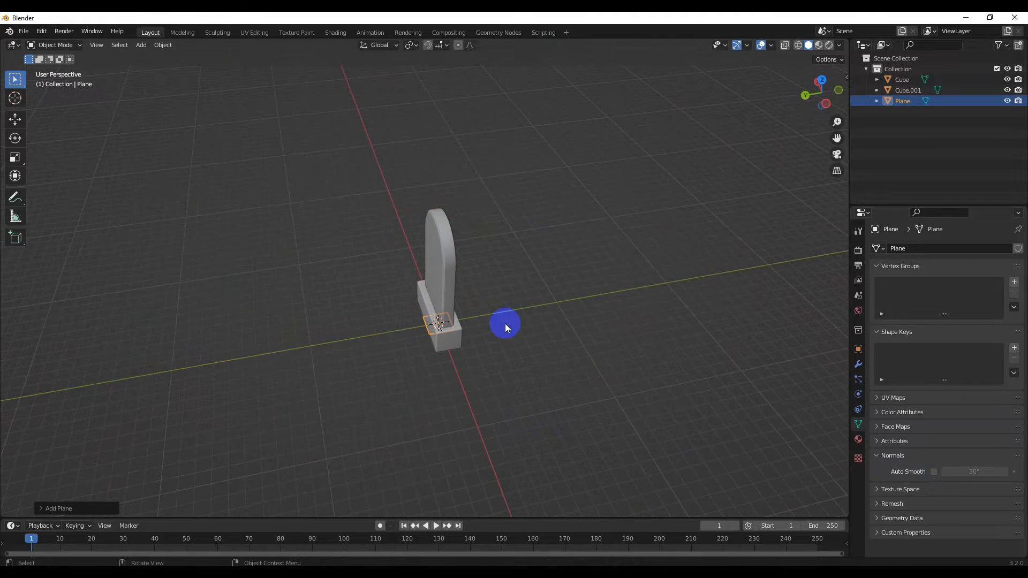
pyautogui.press('s')
pyautogui.click(598, 306)
pyautogui.scroll(-5, 601, 307)
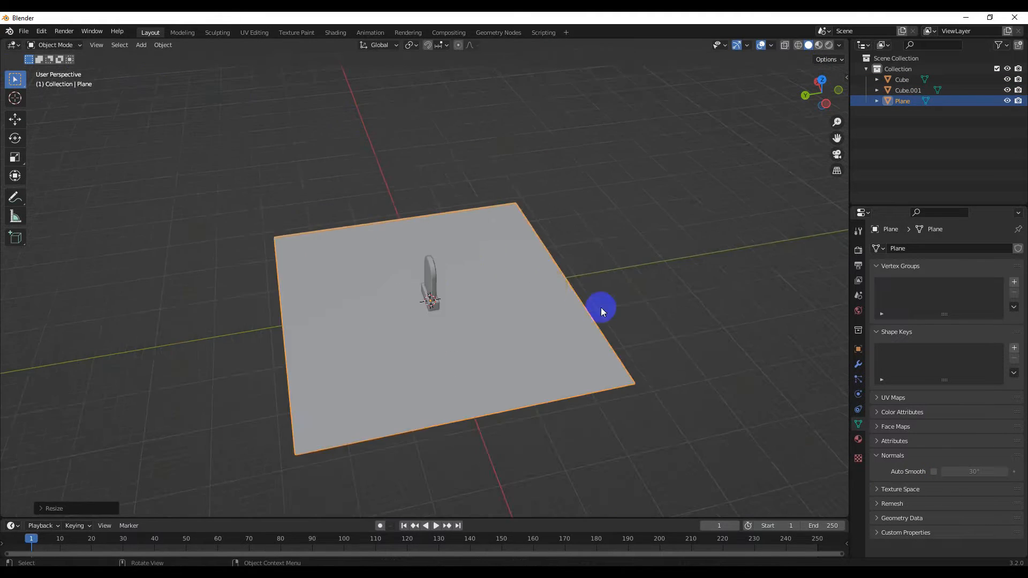
pyautogui.moveTo(600, 308); pyautogui.dragTo(592, 272, button='middle')
pyautogui.click(592, 272)
# Add a second plane and raise it along Z above the gravestone.
pyautogui.scroll(6, 536, 284)
pyautogui.moveTo(405, 322)
pyautogui.mouseDown(button='middle')
pyautogui.moveTo(419, 298)
pyautogui.moveTo(409, 324)
pyautogui.mouseUp(button='middle')
pyautogui.scroll(-3, 419, 297)
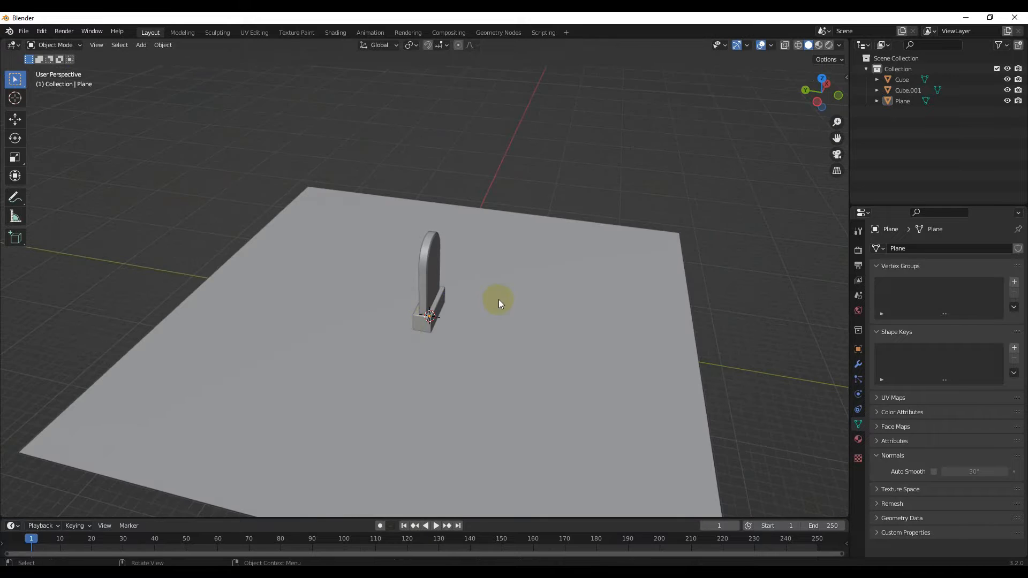
pyautogui.press('KP_1')
pyautogui.moveTo(447, 294); pyautogui.dragTo(499, 290, button='middle')
pyautogui.hotkey('shift', 'a')
pyautogui.moveTo(493, 294)
pyautogui.click(526, 294)
pyautogui.scroll(-3, 482, 294)
pyautogui.press('g')
pyautogui.press('z')
pyautogui.click(499, 252)
# Enlarge the raised plane and move it higher along Z.
pyautogui.press('s')
pyautogui.click(583, 292)
pyautogui.press('g')
pyautogui.press('z')
pyautogui.click(510, 240)
# Tilt the raised plane about the Y axis and turn it about the Z axis.
pyautogui.moveTo(510, 240); pyautogui.dragTo(418, 269, button='middle')
pyautogui.moveTo(546, 300); pyautogui.dragTo(539, 278, button='middle')
pyautogui.press('r')
pyautogui.press('y')
pyautogui.click(497, 358)
pyautogui.moveTo(484, 346); pyautogui.dragTo(514, 391, button='middle')
pyautogui.press('r')
pyautogui.press('z')
pyautogui.click(487, 413)
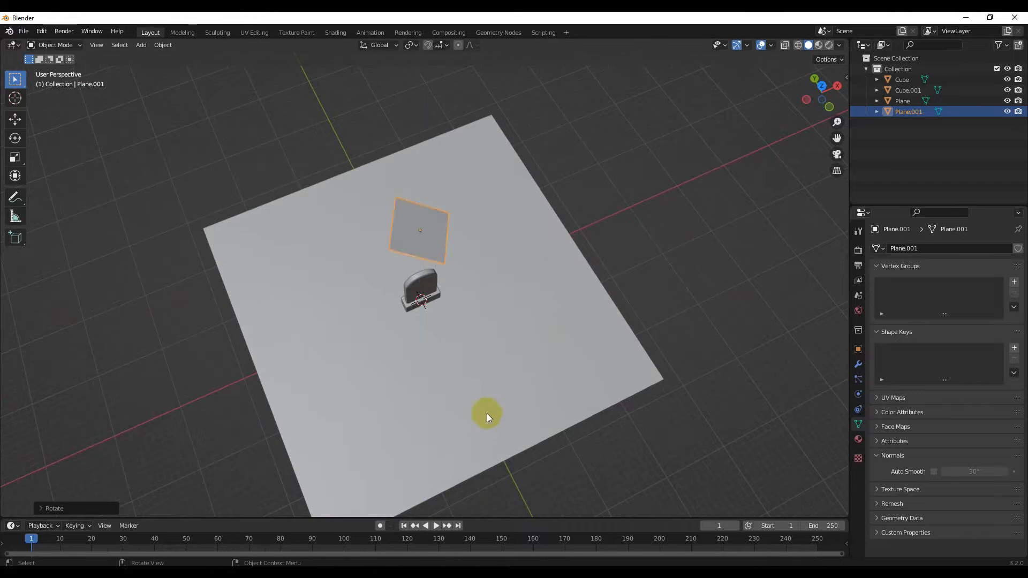
# Move the tilted plane away from the gravestone in top view to serve as a side light.
pyautogui.press('KP_7')
pyautogui.press('g')
pyautogui.click(548, 432)
pyautogui.moveTo(547, 433); pyautogui.dragTo(631, 395, button='middle')
# Give the tilted plane a new material with white emission at a strength of about 11.9.
pyautogui.click(859, 442)
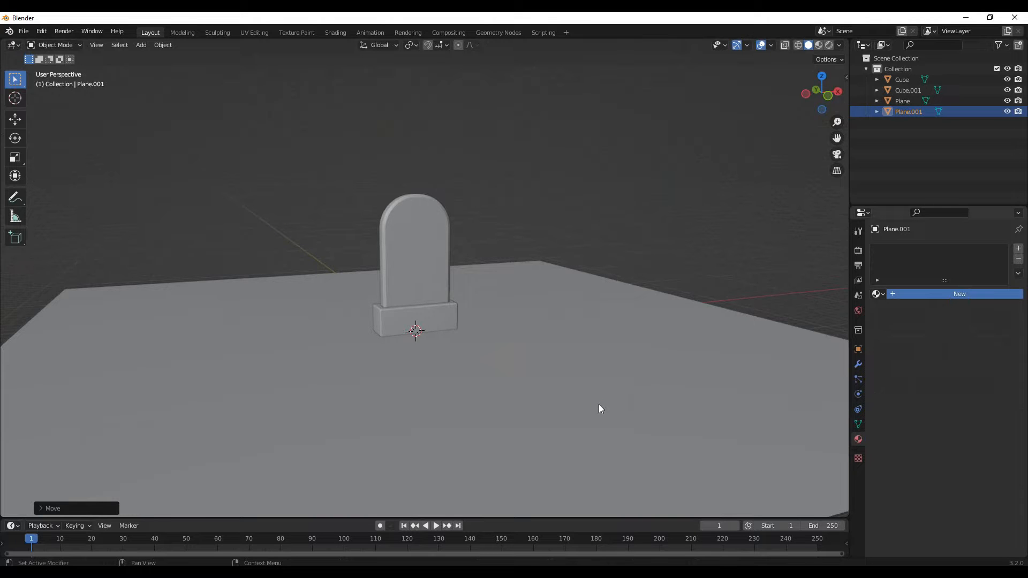
pyautogui.click(959, 294)
pyautogui.scroll(-5, 943, 428)
pyautogui.click(971, 447)
pyautogui.moveTo(1000, 313); pyautogui.dragTo(1000, 292)
pyautogui.moveTo(967, 461); pyautogui.dragTo(992, 461)
pyautogui.scroll(-4, 417, 332)
# Set the render engine to Cycles.
pyautogui.moveTo(345, 310); pyautogui.dragTo(387, 346, button='middle')
pyautogui.click(858, 251)
pyautogui.click(956, 250)
pyautogui.click(957, 285)
# Split the 3D viewport into two side-by-side areas and frame the gravestone closely in one of them.
pyautogui.moveTo(5, 45); pyautogui.dragTo(510, 160)
pyautogui.scroll(6, 699, 288)
pyautogui.moveTo(696, 297); pyautogui.dragTo(692, 266, button='middle')
# Display the light plane's material nodes in the Shader Editor.
pyautogui.click(13, 45)
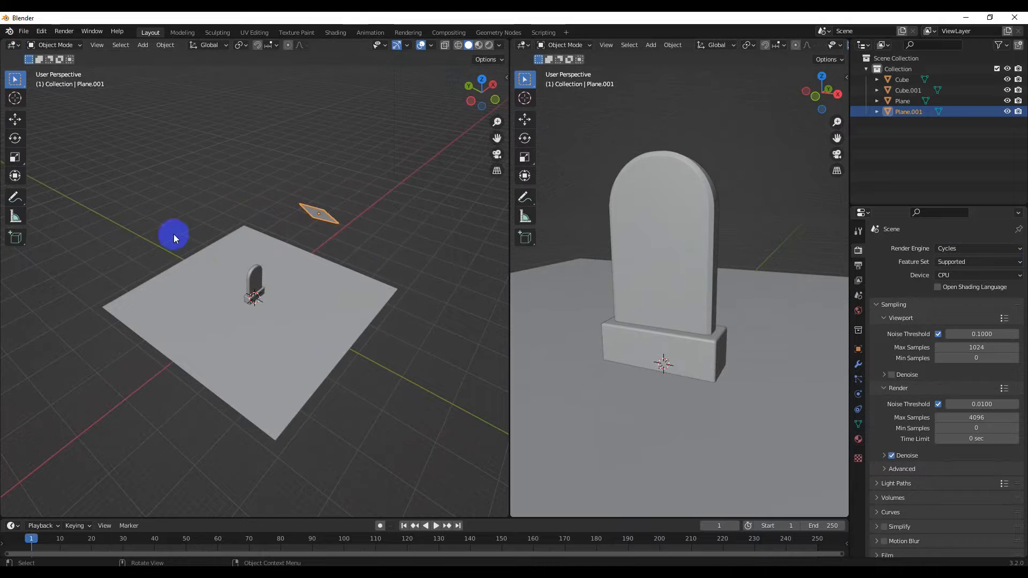
pyautogui.click(13, 45)
pyautogui.click(43, 135)
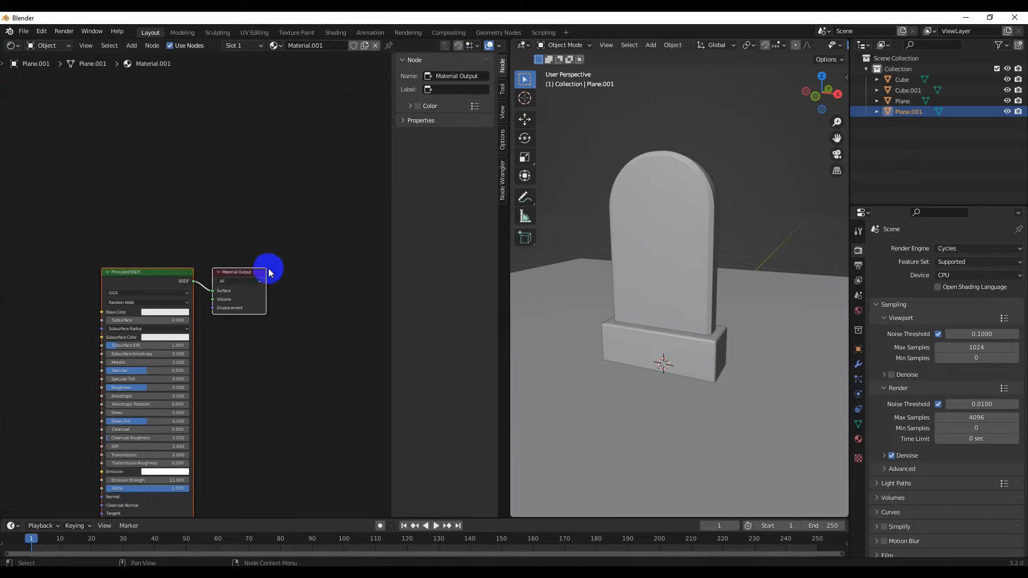
pyautogui.scroll(-3, 779, 62)
pyautogui.scroll(3, 779, 63)
pyautogui.scroll(-3, 780, 46)
# Turn on rendered shading in the gravestone view and change the node area back to a 3D Viewport.
pyautogui.click(830, 46)
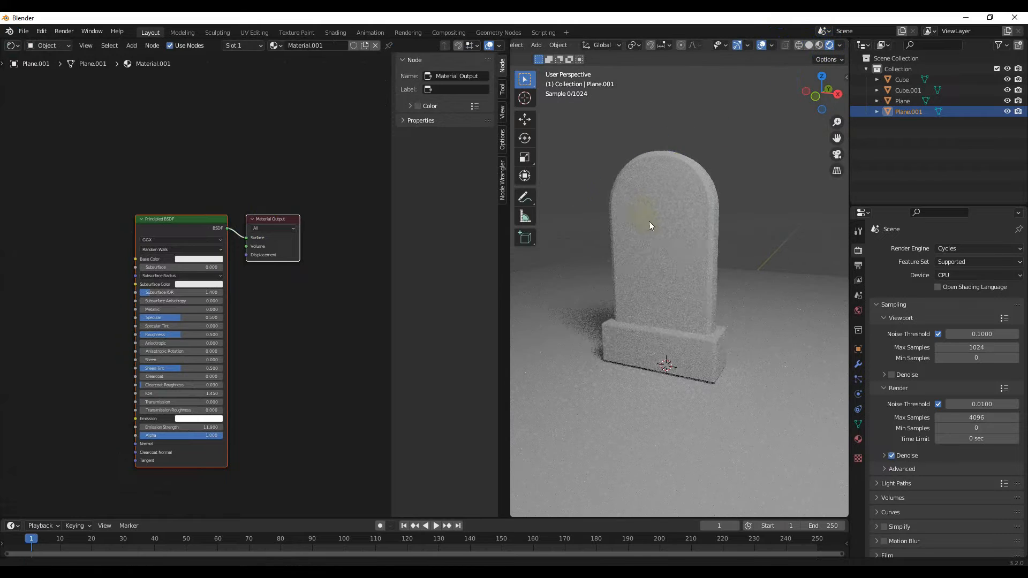
pyautogui.click(13, 45)
pyautogui.click(37, 64)
# Scale up the emissive plane to widen its light on the scene, and deselect it.
pyautogui.scroll(3, 264, 268)
pyautogui.press('s')
pyautogui.click(349, 254)
pyautogui.click(387, 220)
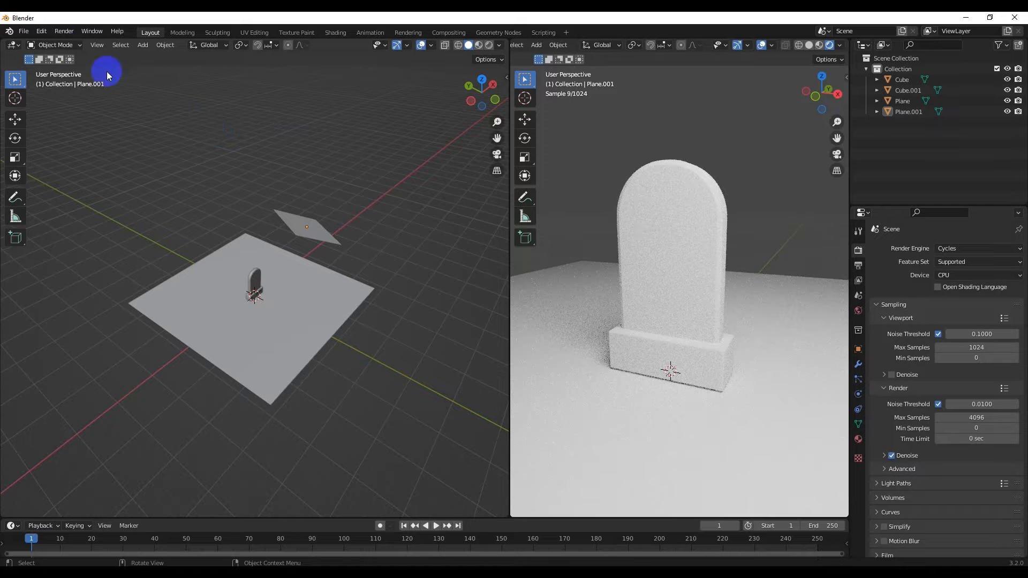
# Turn the wide 3D view into a Shader Editor and give the gravestone's base block a new material.
pyautogui.click(634, 348)
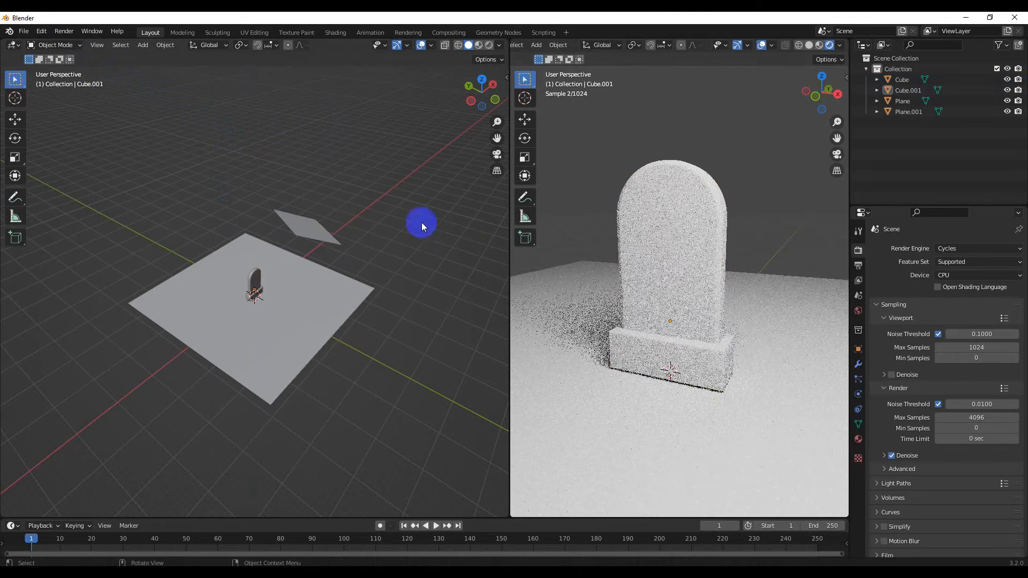
pyautogui.scroll(2, 335, 276)
pyautogui.moveTo(328, 277); pyautogui.dragTo(271, 263, button='middle')
pyautogui.scroll(2, 271, 263)
pyautogui.click(13, 45)
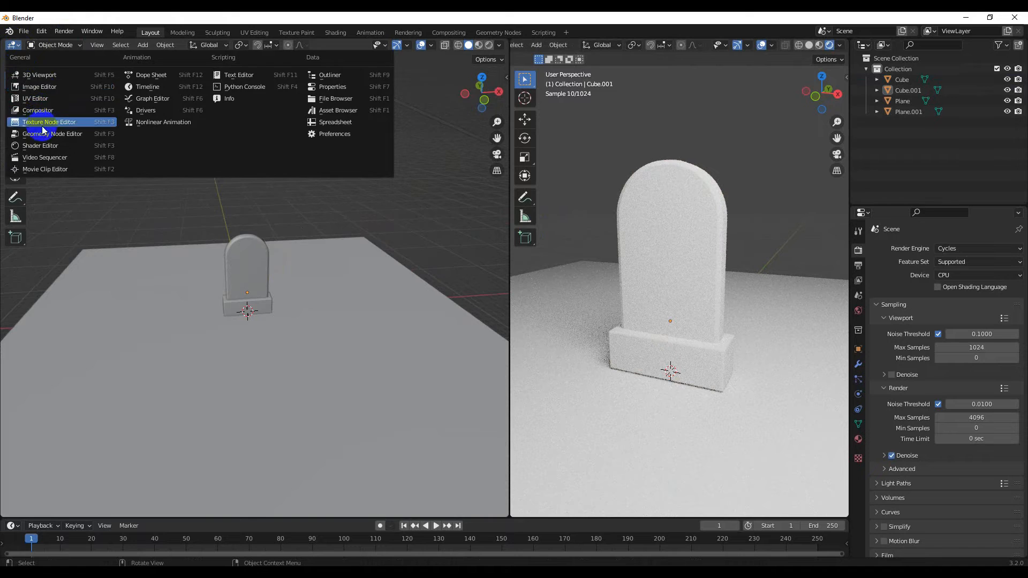
pyautogui.click(37, 143)
pyautogui.moveTo(391, 253); pyautogui.dragTo(513, 270)
pyautogui.click(683, 342)
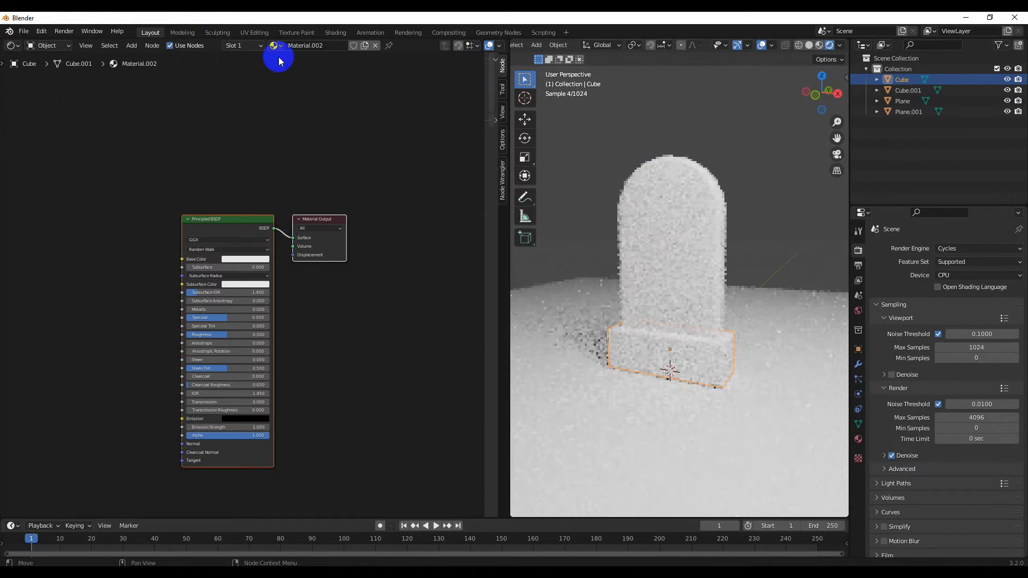
# Set the base material's Base Color to a dark reddish brown and its Roughness to 0.450.
pyautogui.click(260, 260)
pyautogui.moveTo(263, 189)
pyautogui.mouseDown()
pyautogui.moveTo(287, 183)
pyautogui.moveTo(250, 194)
pyautogui.mouseUp()
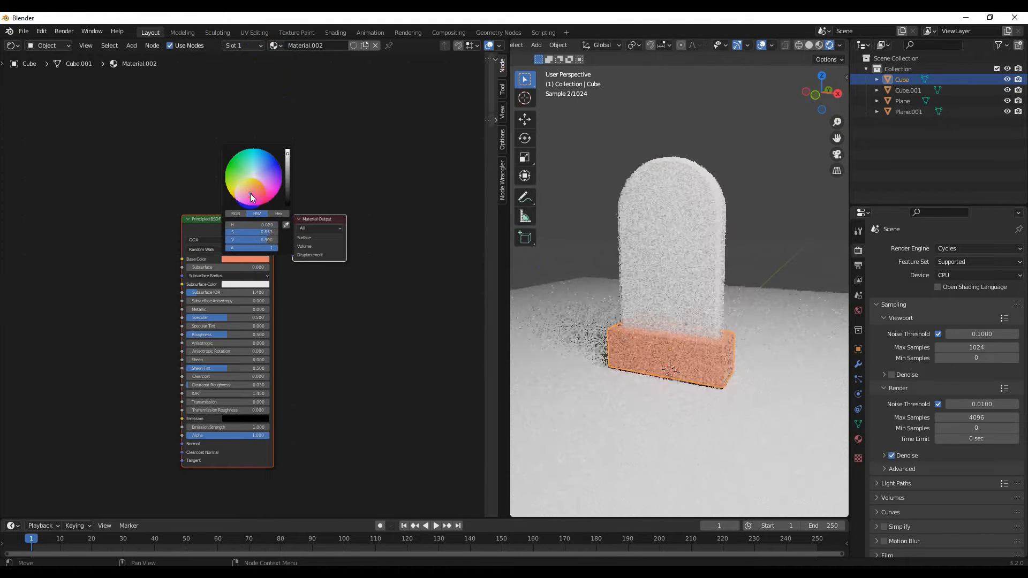
pyautogui.click(288, 183)
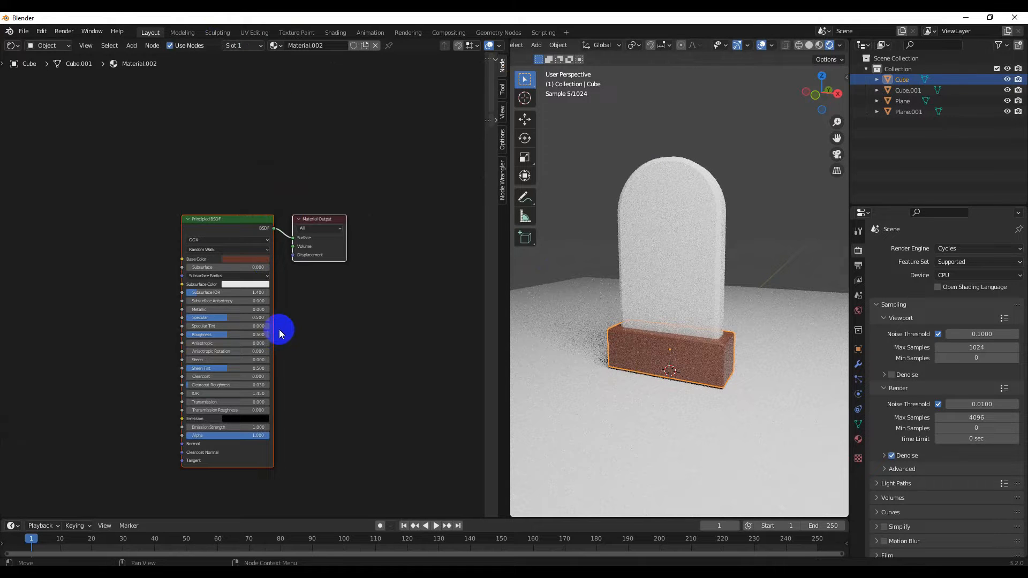
pyautogui.moveTo(227, 339); pyautogui.dragTo(221, 336)
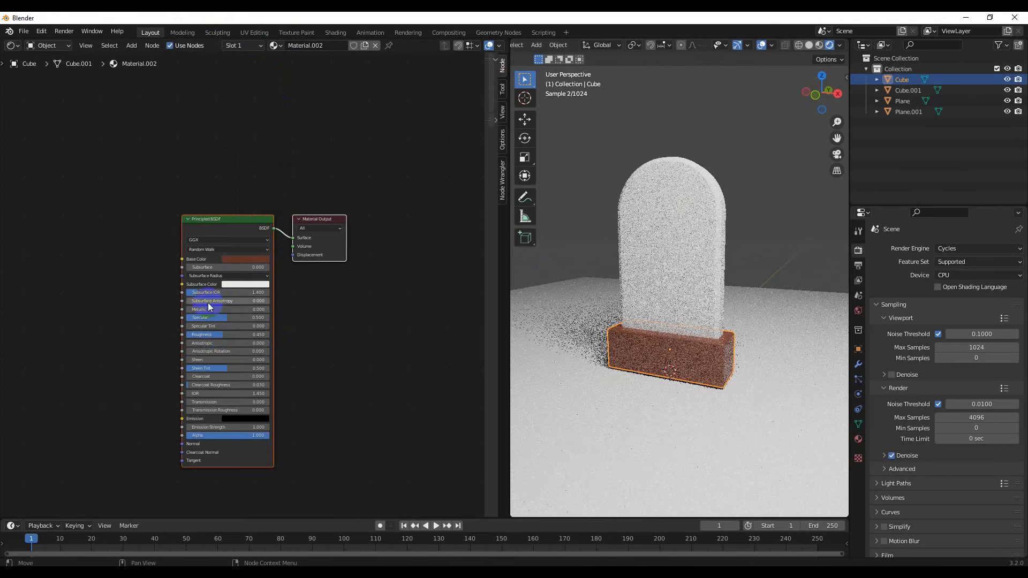
# Give the upright slab a new glass-like material with Transmission 1.000 and Roughness 0.000.
pyautogui.click(656, 298)
pyautogui.click(277, 46)
pyautogui.moveTo(231, 233); pyautogui.dragTo(213, 209, button='middle')
pyautogui.click(214, 209)
pyautogui.moveTo(261, 287); pyautogui.dragTo(251, 222, button='middle')
pyautogui.scroll(3, 231, 280)
pyautogui.moveTo(159, 321); pyautogui.dragTo(246, 321)
pyautogui.moveTo(198, 237); pyautogui.dragTo(85, 239)
# Set the slab's Base Color to a pale blue with hue 0.566, saturation 0.124 and value 1.000.
pyautogui.click(198, 143)
pyautogui.moveTo(264, 159); pyautogui.dragTo(264, 140)
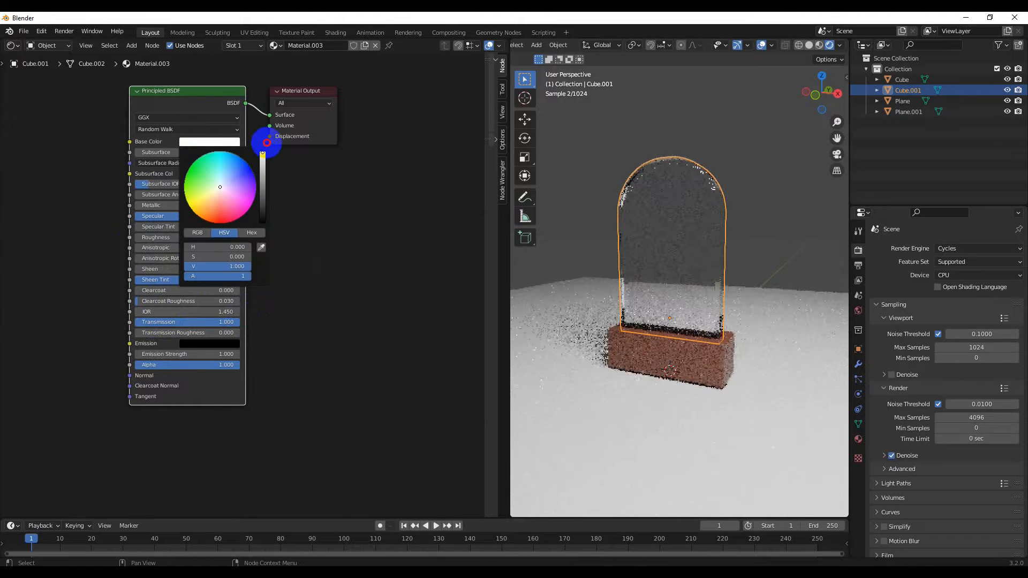
pyautogui.click(201, 145)
pyautogui.click(222, 185)
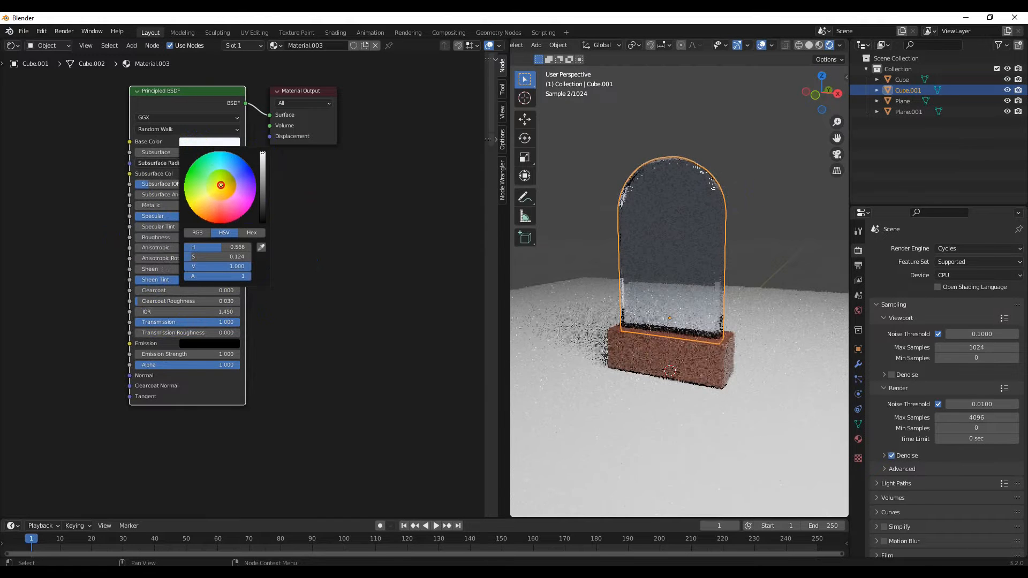
pyautogui.click(303, 232)
# Change the node area back to a 3D Viewport and show the gravestone's base in front orthographic view.
pyautogui.scroll(3, 724, 238)
pyautogui.moveTo(790, 237); pyautogui.dragTo(676, 258, button='middle')
pyautogui.scroll(-3, 725, 234)
pyautogui.scroll(1, 726, 234)
pyautogui.moveTo(761, 229); pyautogui.dragTo(747, 205, button='middle')
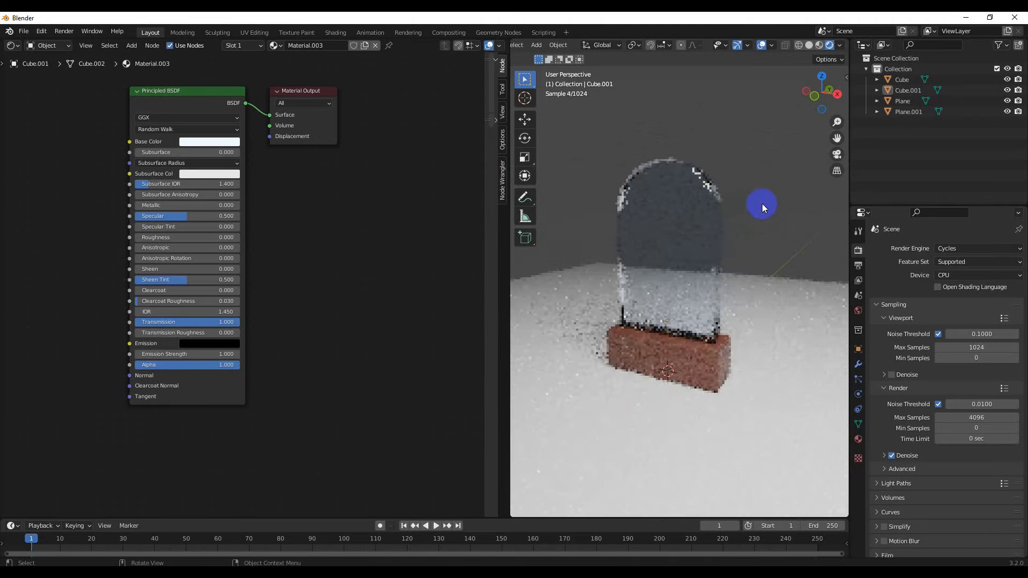
pyautogui.click(699, 223)
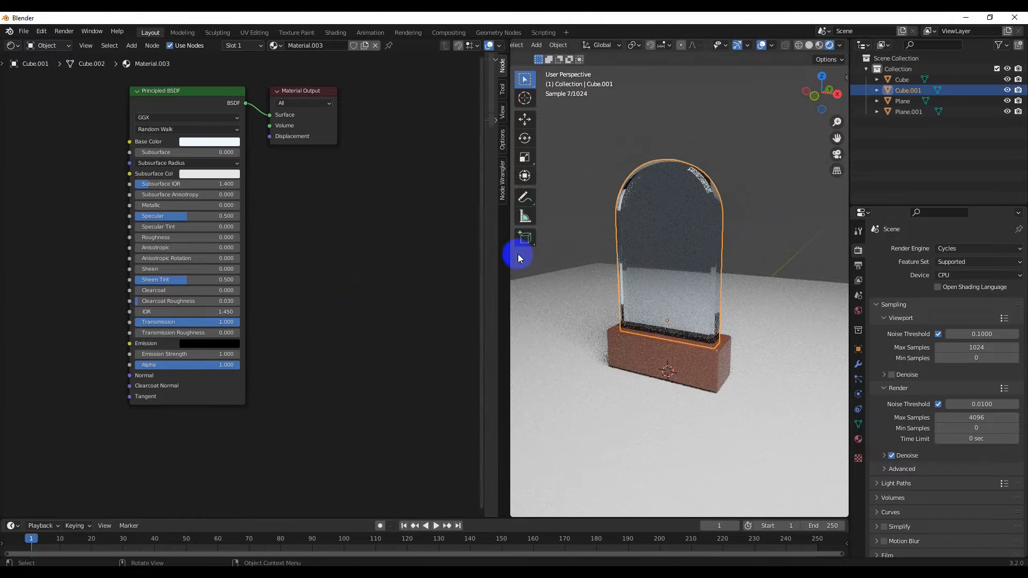
pyautogui.click(12, 47)
pyautogui.click(43, 74)
pyautogui.scroll(9, 257, 273)
pyautogui.press('KP_1')
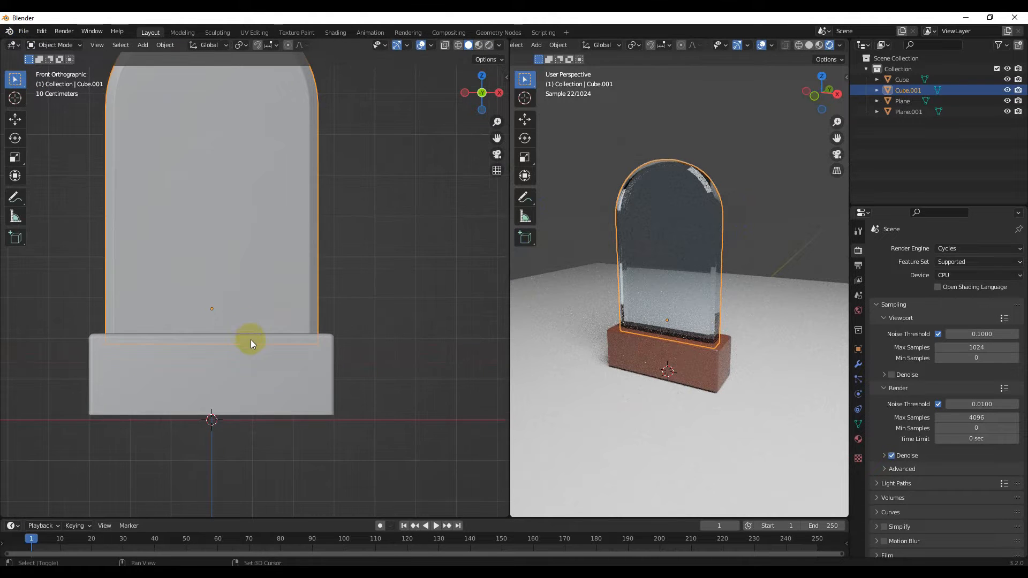
pyautogui.keyDown('shift'); pyautogui.scroll(-3, 251, 339); pyautogui.keyUp('shift')
# Inset the front face of the base block by about 0.34 m in Edit Mode.
pyautogui.click(249, 287)
pyautogui.press('Tab')
pyautogui.press('3')
pyautogui.click(206, 286)
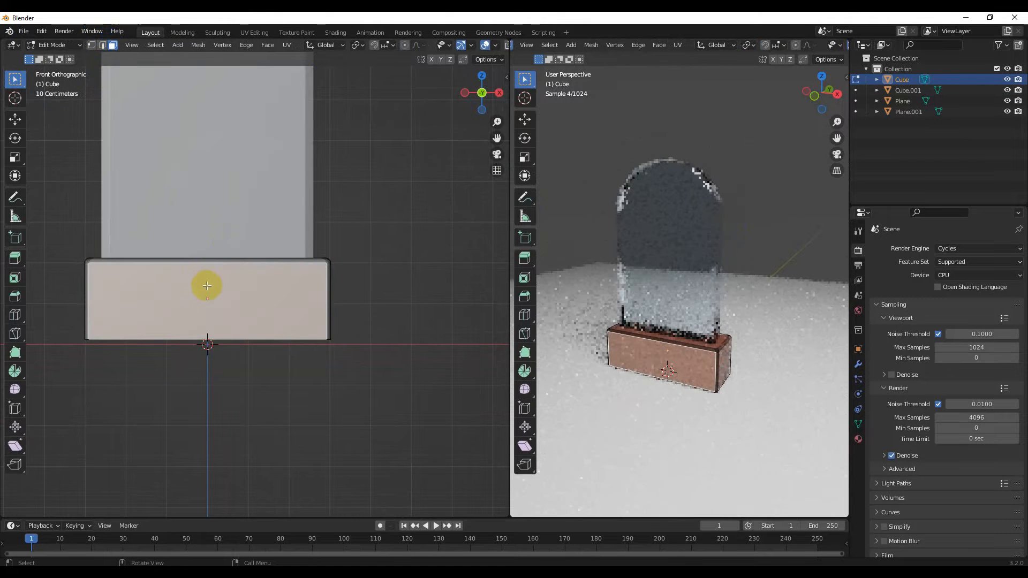
pyautogui.press('i')
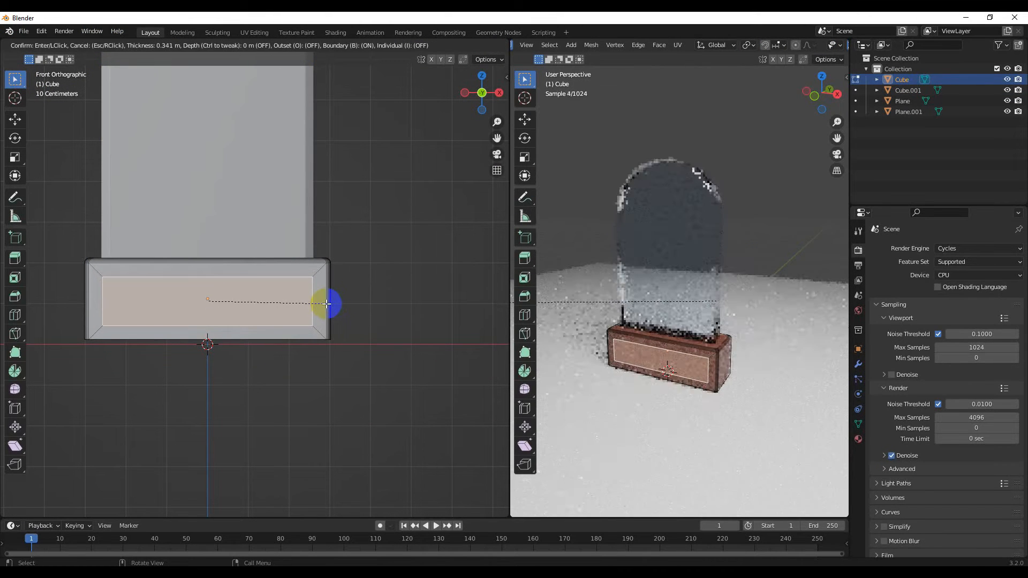
pyautogui.click(327, 304)
# Recess the inset face by moving it about 0.10 m inward along the Y axis.
pyautogui.moveTo(327, 304); pyautogui.dragTo(204, 339, button='middle')
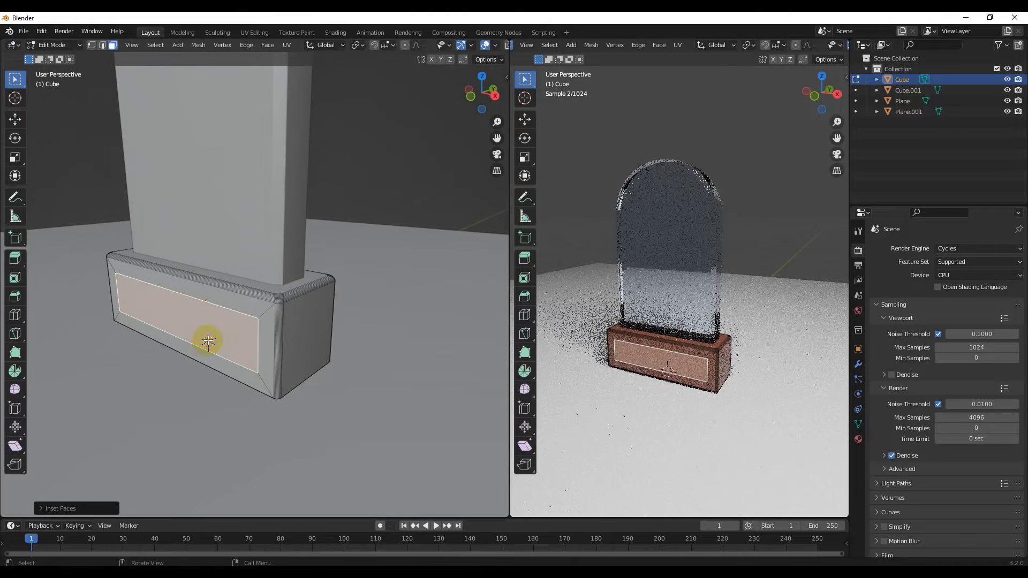
pyautogui.press('g')
pyautogui.press('y')
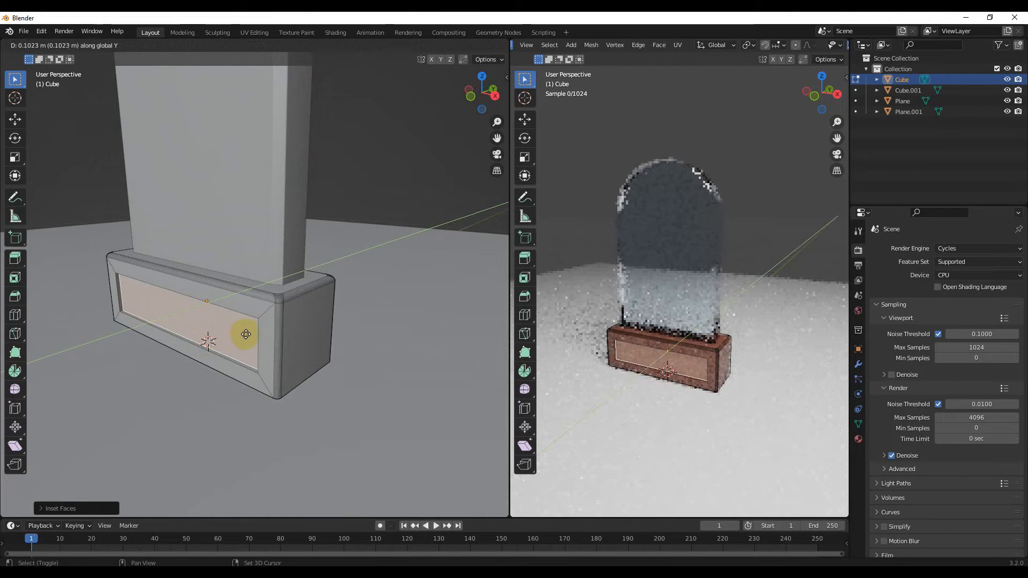
pyautogui.click(247, 335)
# Separate the recessed front face into its own object and select that panel in Object Mode.
pyautogui.moveTo(236, 339); pyautogui.dragTo(308, 299, button='middle')
pyautogui.scroll(3, 254, 328)
pyautogui.scroll(-3, 255, 329)
pyautogui.scroll(1, 266, 330)
pyautogui.scroll(-2, 292, 301)
pyautogui.click(401, 236)
pyautogui.click(291, 294)
pyautogui.press('p')
pyautogui.click(289, 294)
pyautogui.press('Tab')
pyautogui.click(310, 289)
# Show the panel's material in the Shader Editor and move the Principled BSDF and Material Output nodes apart.
pyautogui.scroll(1, 310, 292)
pyautogui.moveTo(307, 295); pyautogui.dragTo(251, 305, button='middle')
pyautogui.click(13, 45)
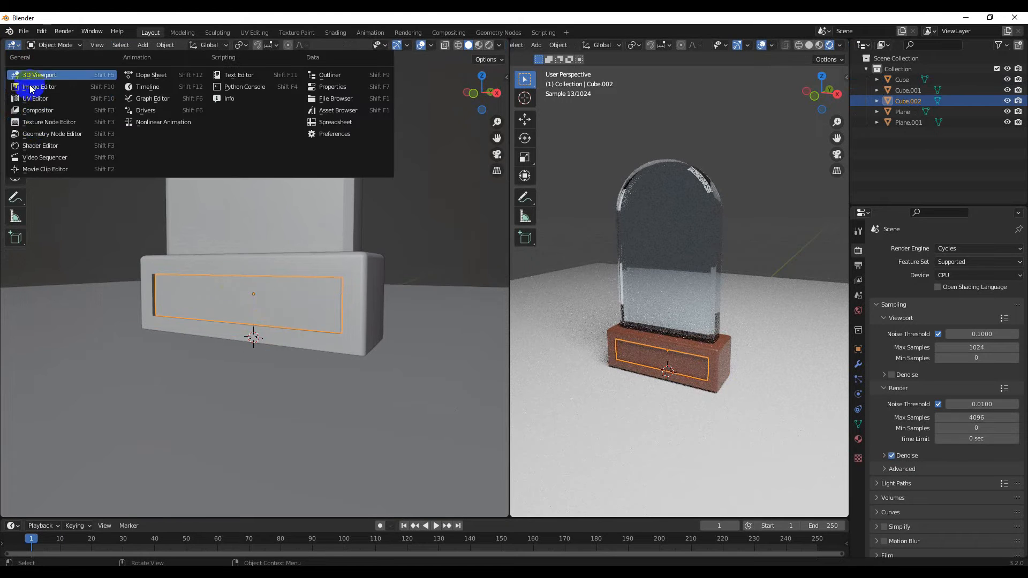
pyautogui.click(37, 146)
pyautogui.moveTo(185, 191); pyautogui.dragTo(333, 254, button='middle')
pyautogui.scroll(-4, 333, 254)
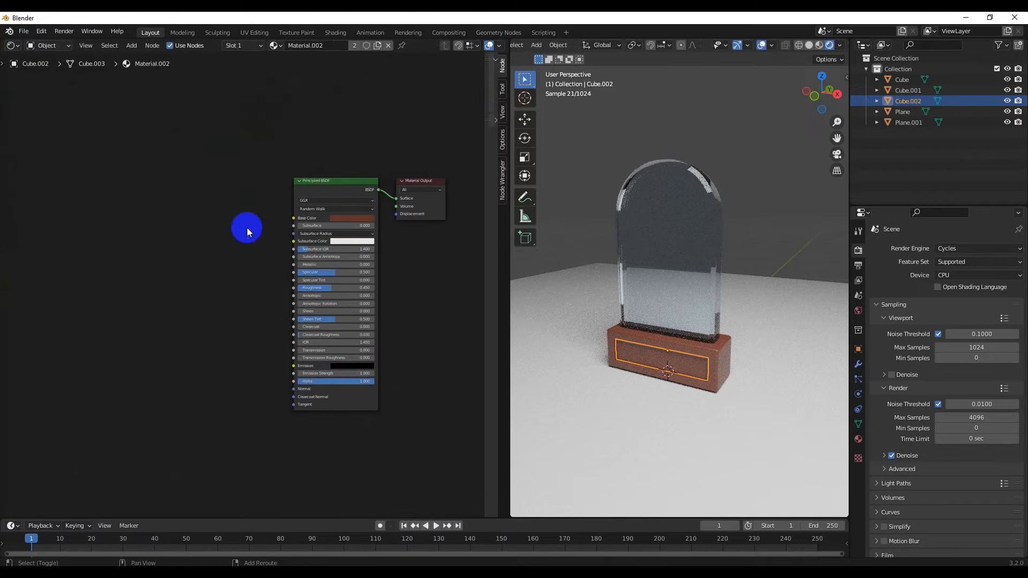
pyautogui.moveTo(246, 227); pyautogui.dragTo(198, 260, button='middle')
pyautogui.moveTo(288, 216); pyautogui.dragTo(292, 259)
pyautogui.moveTo(369, 214); pyautogui.dragTo(390, 152)
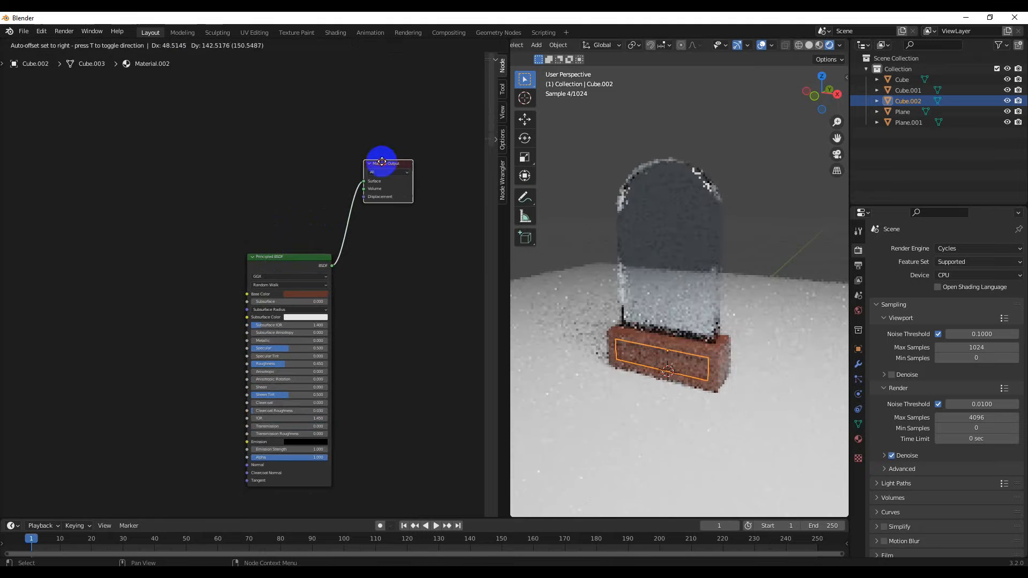
# Add a Mix Shader node and a ColorRamp node before the Material Output in the panel's material.
pyautogui.hotkey('shift', 'a')
pyautogui.click(295, 180)
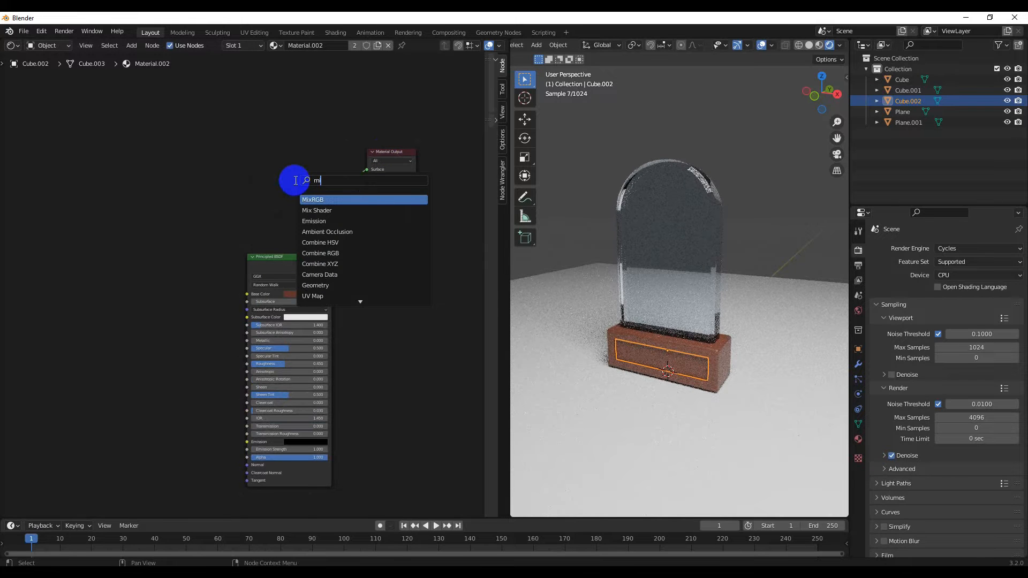
pyautogui.click(322, 210)
pyautogui.click(282, 177)
pyautogui.moveTo(167, 207); pyautogui.dragTo(219, 211, button='middle')
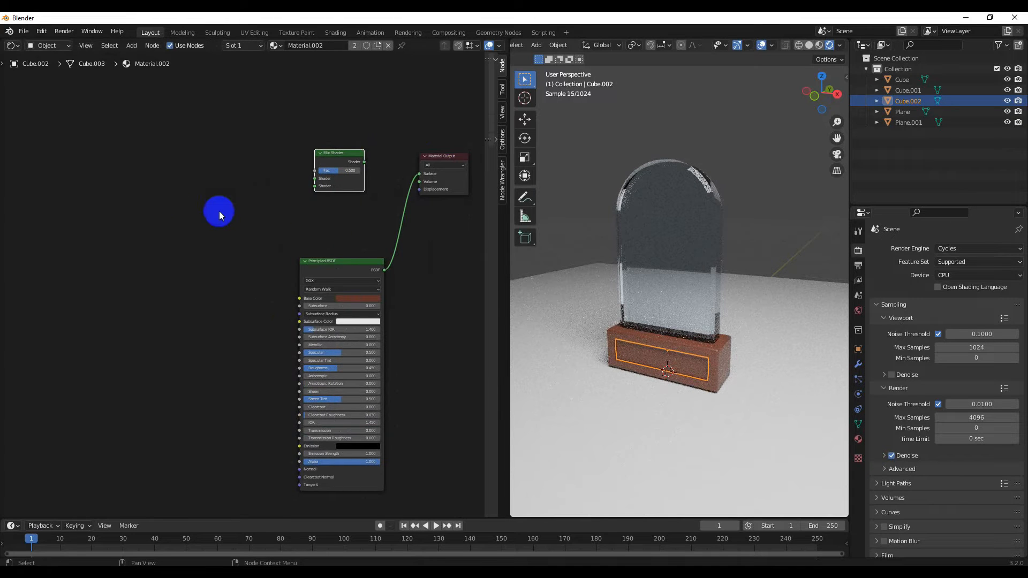
pyautogui.hotkey('shift', 'a')
pyautogui.click(219, 211)
pyautogui.write('colo')
pyautogui.press('Return')
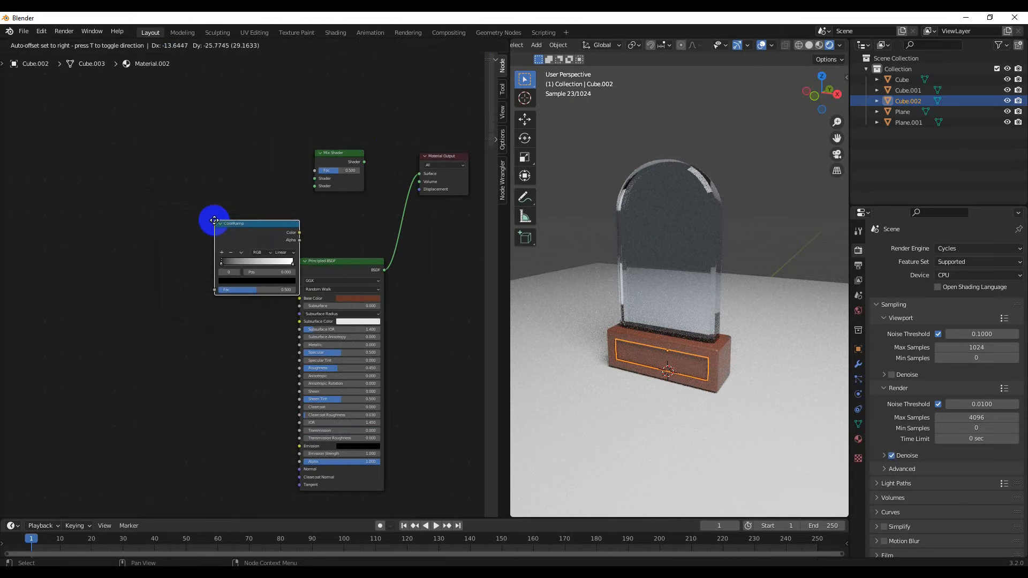
pyautogui.click(179, 154)
# Add a Noise Texture node in front of the ColorRamp.
pyautogui.moveTo(87, 172); pyautogui.dragTo(146, 181, button='middle')
pyautogui.hotkey('shift', 'a')
pyautogui.click(145, 181)
pyautogui.write('noi')
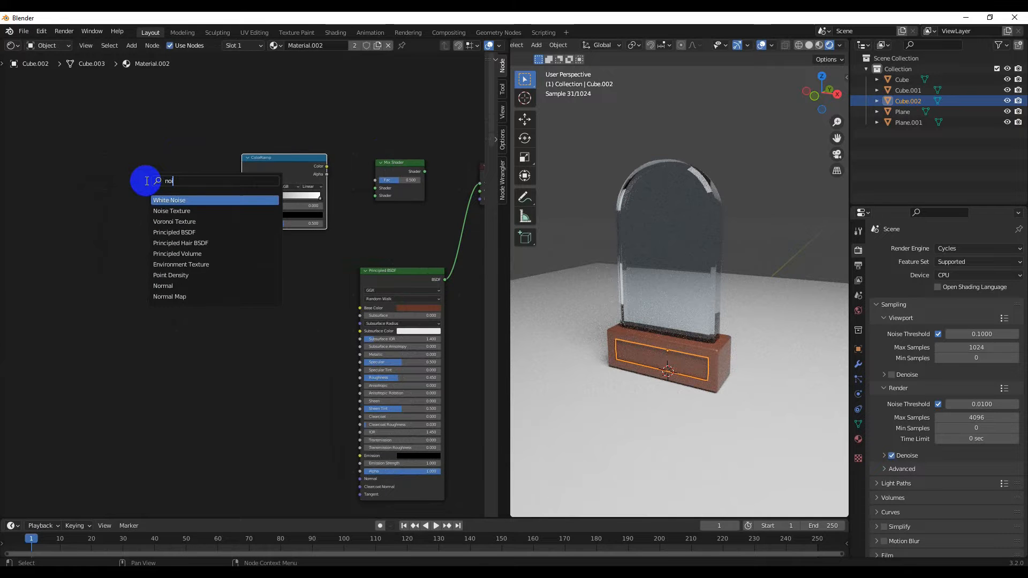
pyautogui.click(170, 211)
pyautogui.click(180, 182)
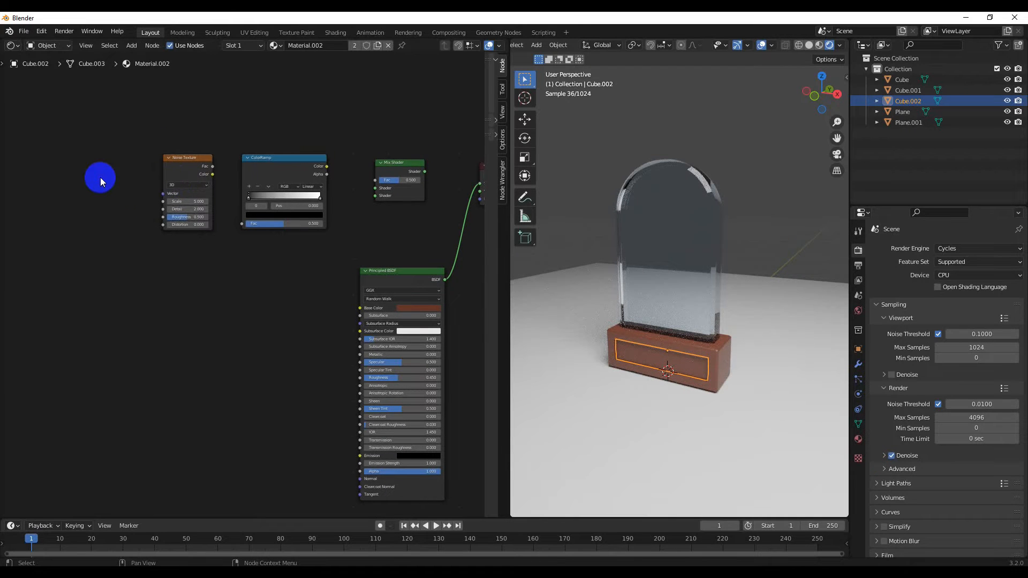
# Add a Mapping node and a Texture Coordinate node in front of the Noise Texture.
pyautogui.hotkey('shift', 'a')
pyautogui.click(101, 178)
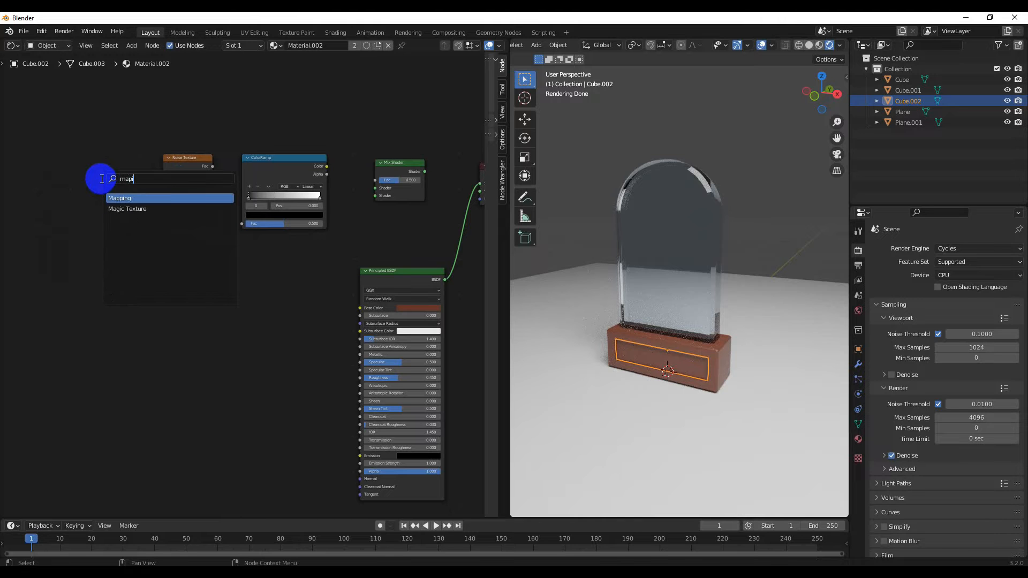
pyautogui.write('mapi')
pyautogui.press('Return')
pyautogui.click(87, 152)
pyautogui.hotkey('shift', 'a')
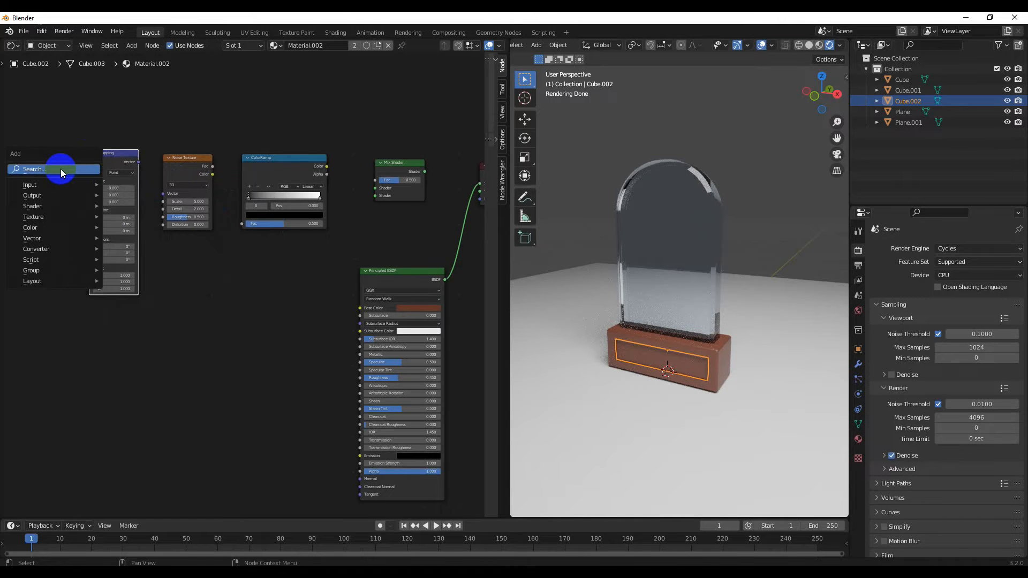
pyautogui.click(60, 169)
pyautogui.write('texture co')
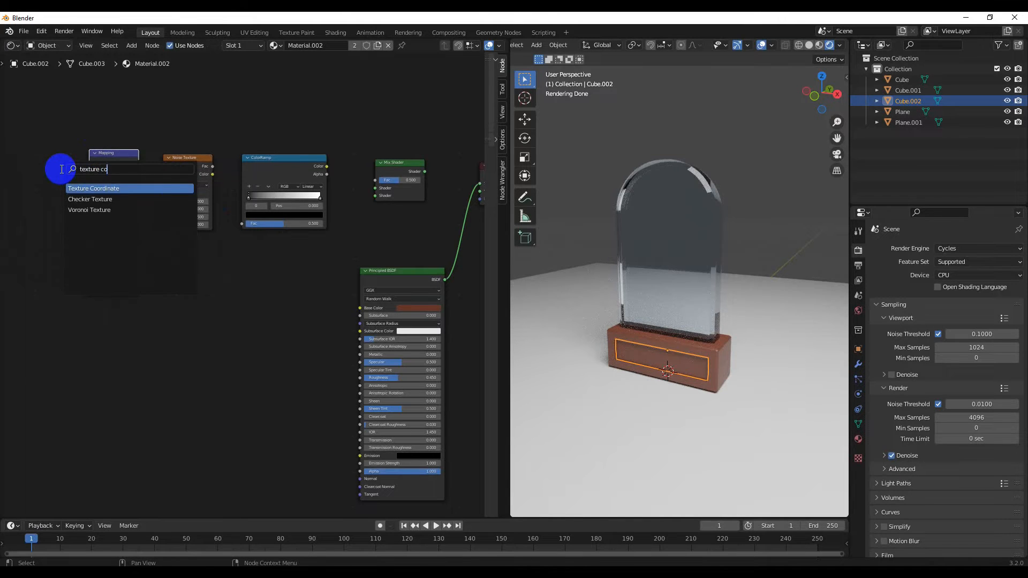
pyautogui.press('Return')
pyautogui.click(16, 149)
pyautogui.moveTo(319, 224); pyautogui.dragTo(223, 213, button='middle')
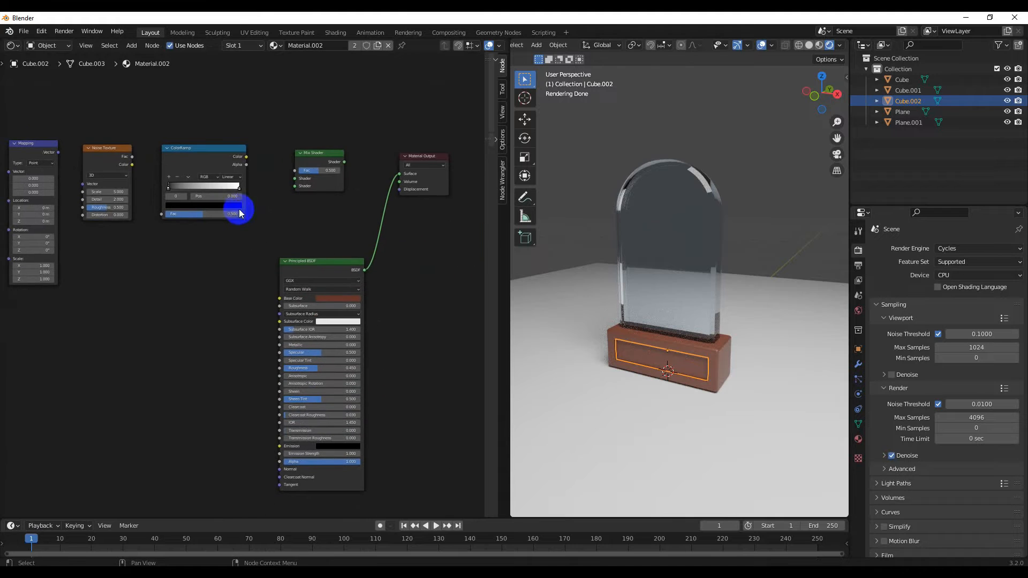
pyautogui.moveTo(345, 162); pyautogui.dragTo(399, 174)
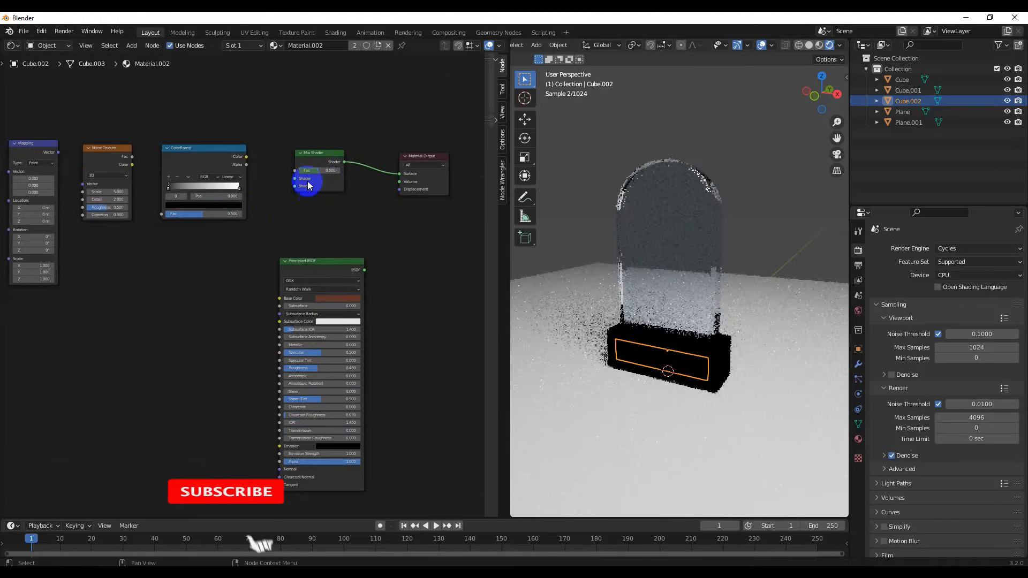
pyautogui.moveTo(321, 261); pyautogui.dragTo(196, 261)
pyautogui.moveTo(336, 183); pyautogui.dragTo(343, 253)
pyautogui.moveTo(246, 156); pyautogui.dragTo(302, 249)
pyautogui.moveTo(246, 275); pyautogui.dragTo(302, 257)
pyautogui.moveTo(170, 230); pyautogui.dragTo(222, 247, button='middle')
pyautogui.hotkey('ctrl', 'z')
pyautogui.hotkey('ctrl', 'z')
pyautogui.hotkey('ctrl', 'z')
pyautogui.scroll(-3, 377, 319)
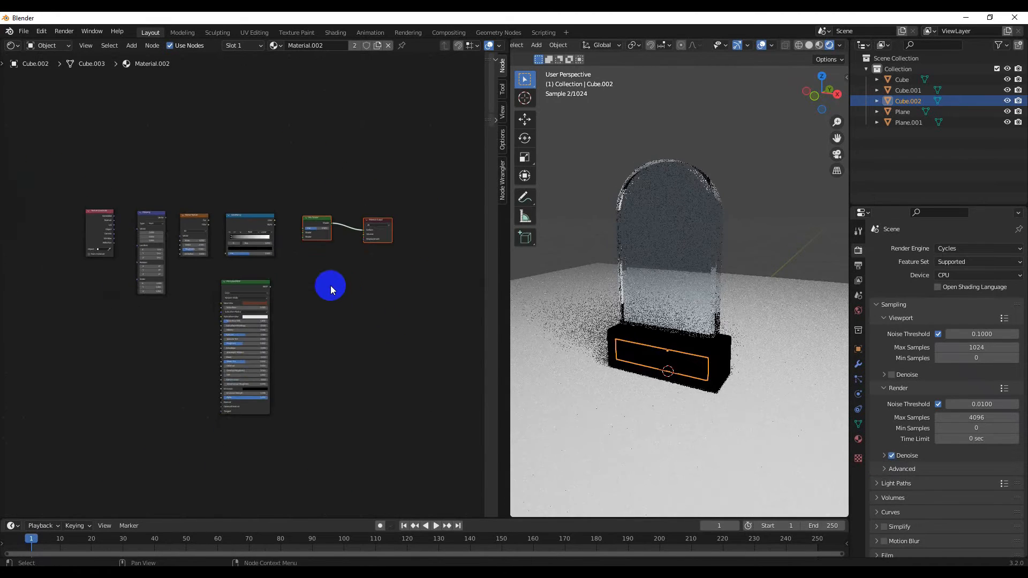
pyautogui.hotkey('ctrl', 'z')
pyautogui.hotkey('ctrl', 'z')
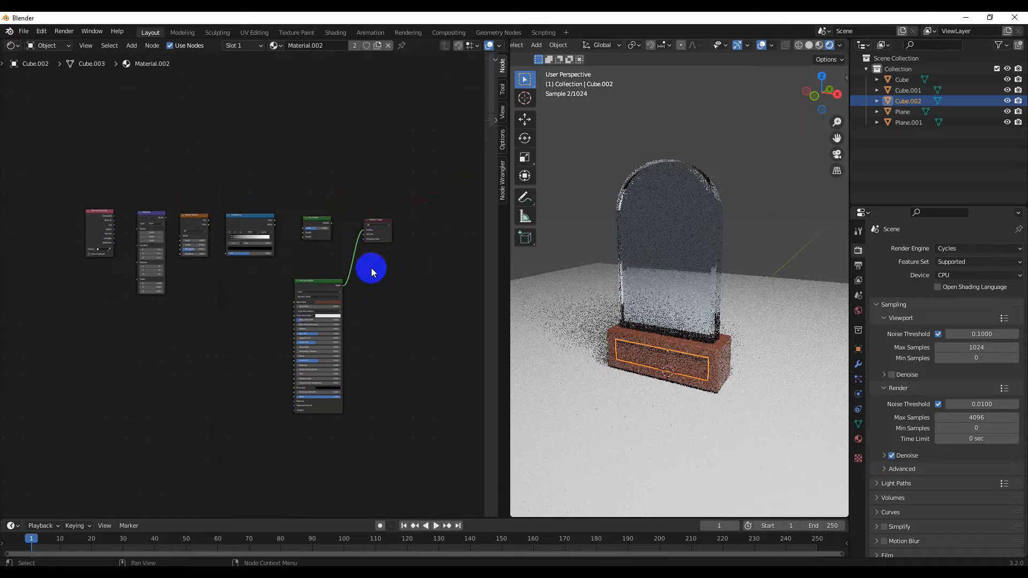
# Give the panel its own copy of the material and connect a repositioned Mix Shader to the Material Output.
pyautogui.scroll(1, 377, 271)
pyautogui.click(377, 45)
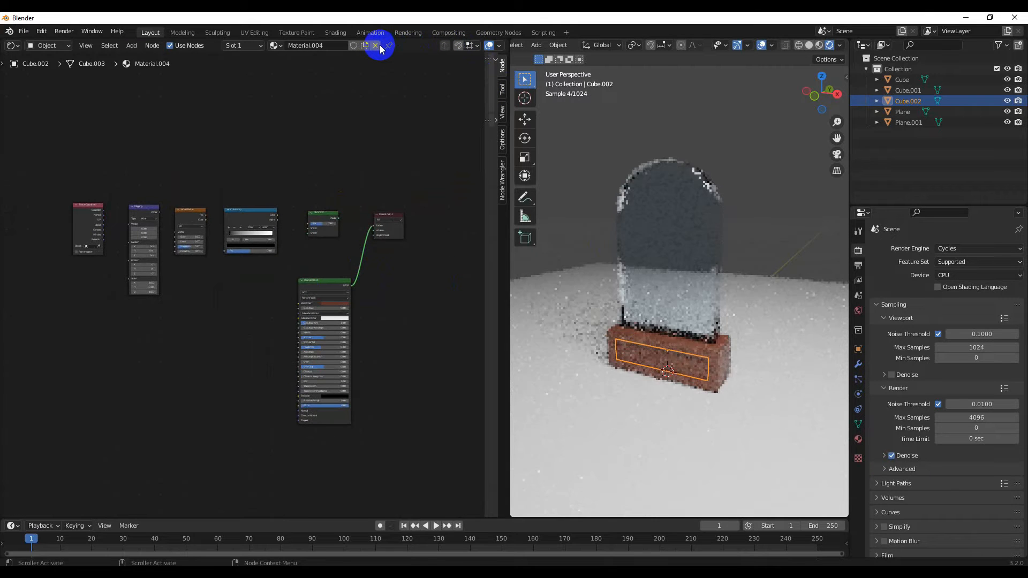
pyautogui.scroll(1, 368, 220)
pyautogui.moveTo(364, 201); pyautogui.dragTo(412, 217)
pyautogui.moveTo(344, 280); pyautogui.dragTo(270, 286)
pyautogui.moveTo(422, 240); pyautogui.dragTo(357, 222)
pyautogui.press('g')
pyautogui.click(372, 282)
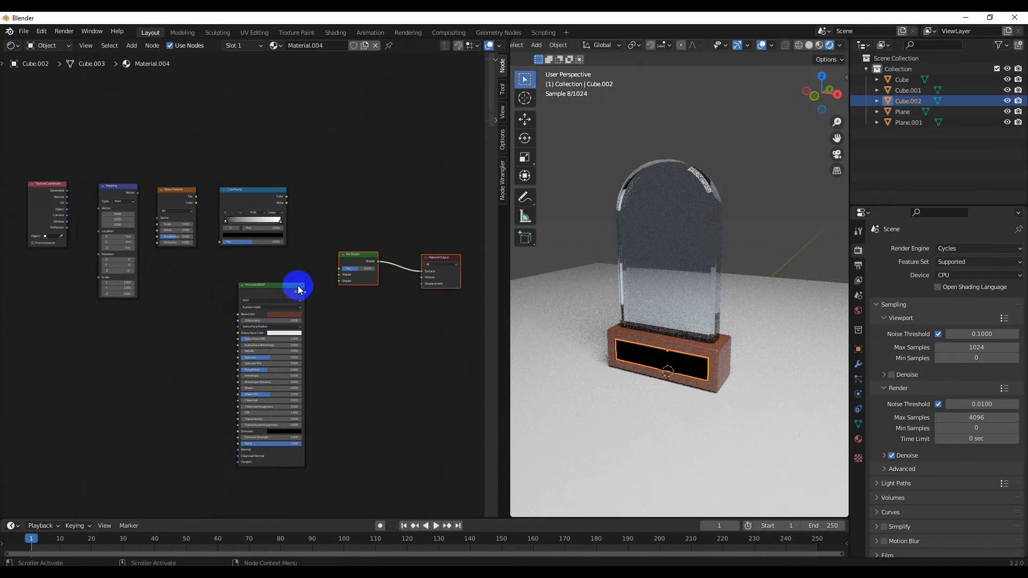
# Connect the ColorRamp's Color and the Principled BSDF to the two Shader inputs of the Mix Shader.
pyautogui.moveTo(298, 287); pyautogui.dragTo(278, 287)
pyautogui.moveTo(287, 197); pyautogui.dragTo(340, 283)
pyautogui.scroll(1, 292, 286)
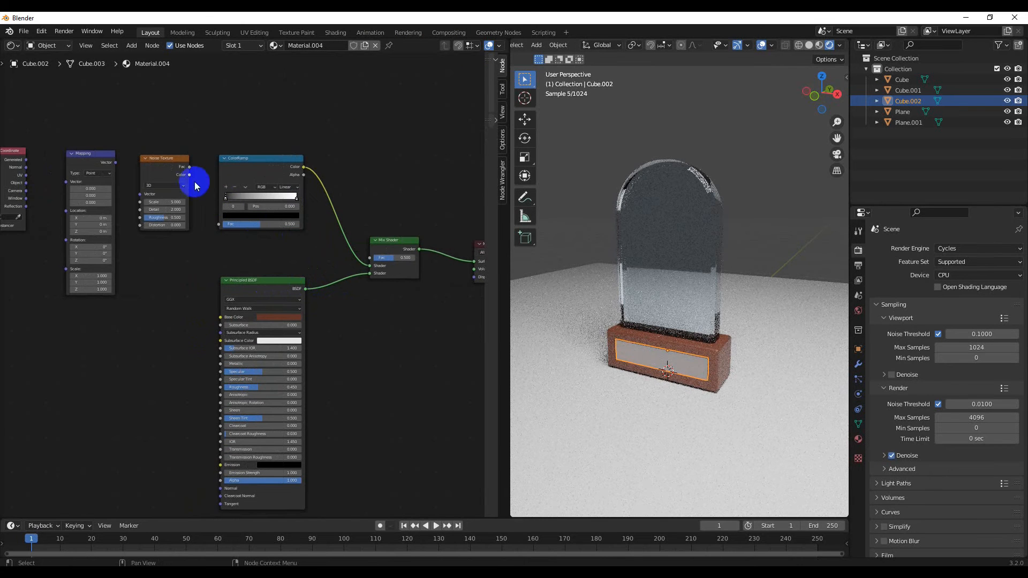
# Link Texture Coordinate Generated to Mapping, Mapping to the Noise Texture's Vector, and Noise Fac to the ColorRamp's Fac.
pyautogui.moveTo(189, 166); pyautogui.dragTo(219, 223)
pyautogui.moveTo(116, 182); pyautogui.dragTo(179, 193, button='middle')
pyautogui.moveTo(179, 173); pyautogui.dragTo(202, 205)
pyautogui.moveTo(89, 170); pyautogui.dragTo(130, 192)
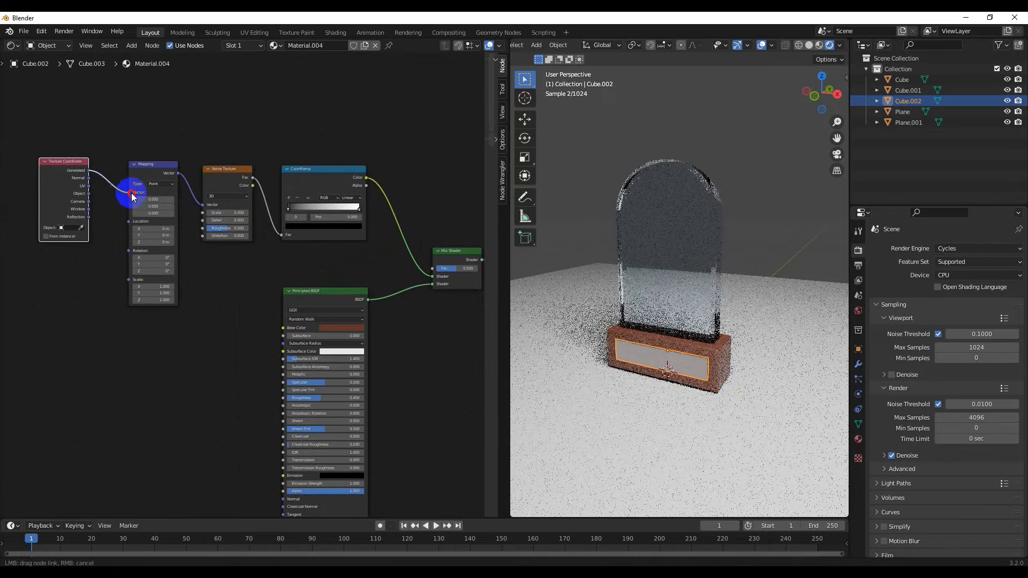
# Frame the front panel closely in the rendered view and shift the Principled BSDF node clear below the ColorRamp.
pyautogui.keyDown('shift'); pyautogui.moveTo(259, 268); pyautogui.dragTo(202, 267, button='middle'); pyautogui.keyUp('shift')
pyautogui.scroll(4, 642, 410)
pyautogui.keyDown('shift'); pyautogui.moveTo(641, 409); pyautogui.dragTo(666, 322, button='middle'); pyautogui.keyUp('shift')
pyautogui.scroll(2, 647, 332)
pyautogui.keyDown('shift'); pyautogui.moveTo(249, 275); pyautogui.dragTo(243, 250, button='middle'); pyautogui.keyUp('shift')
pyautogui.moveTo(262, 264); pyautogui.dragTo(294, 277)
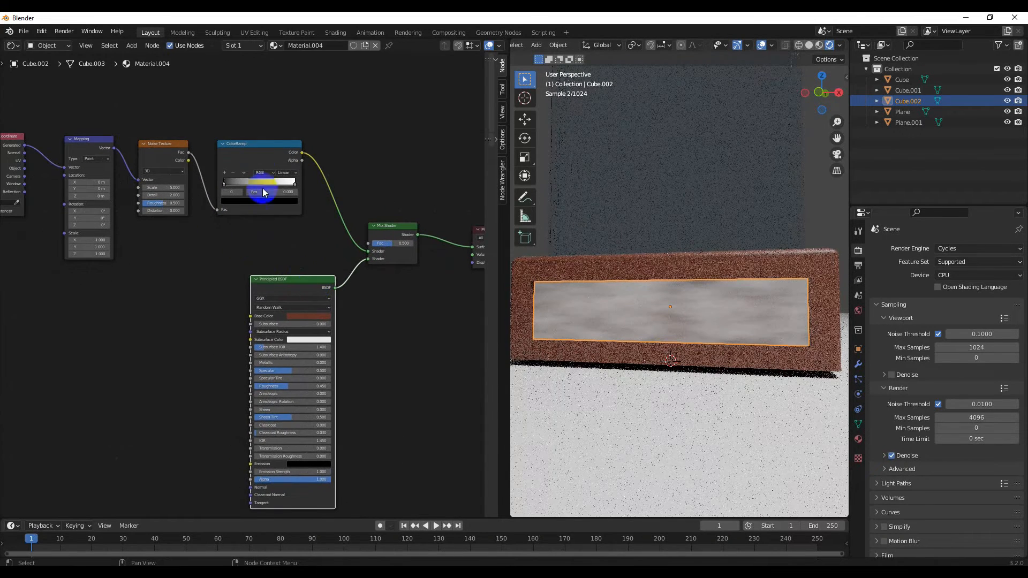
# Nudge the ColorRamp node aside, switch to Chrome, search Google for "adobe color" and open the Adobe Color site.
pyautogui.moveTo(263, 161); pyautogui.dragTo(256, 167)
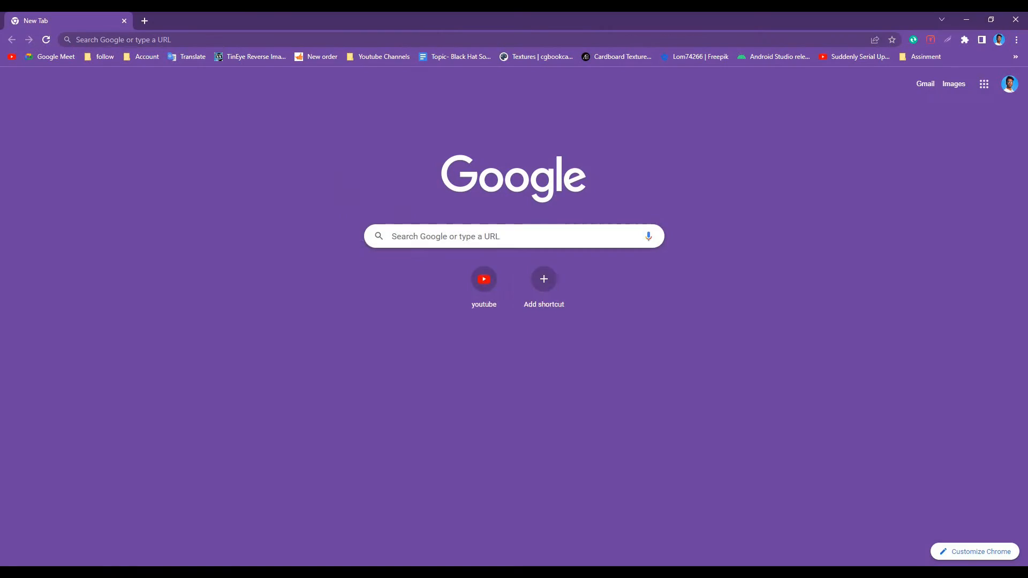
pyautogui.click(445, 227)
pyautogui.write('adobe color')
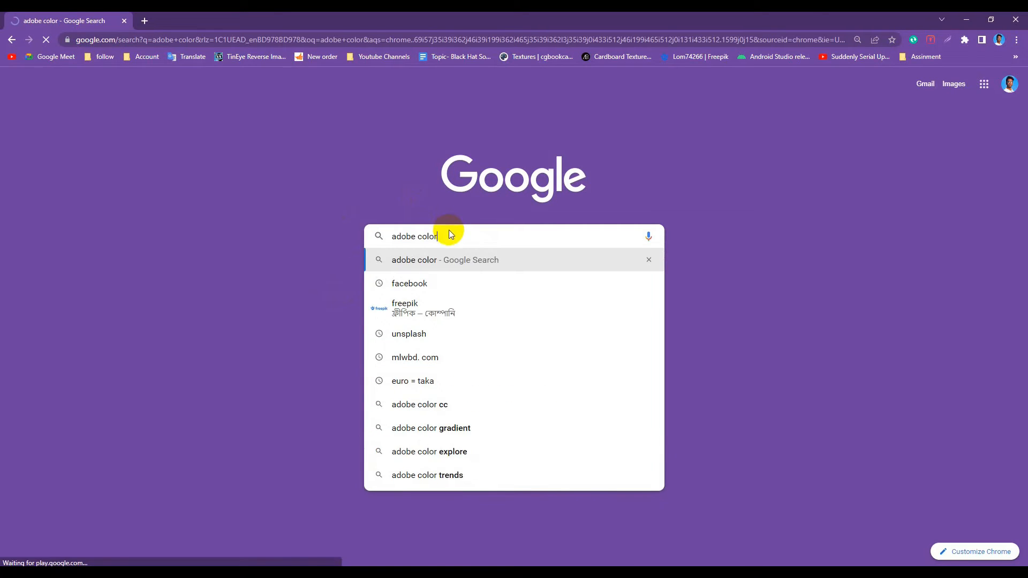
pyautogui.press('Return')
pyautogui.click(143, 311)
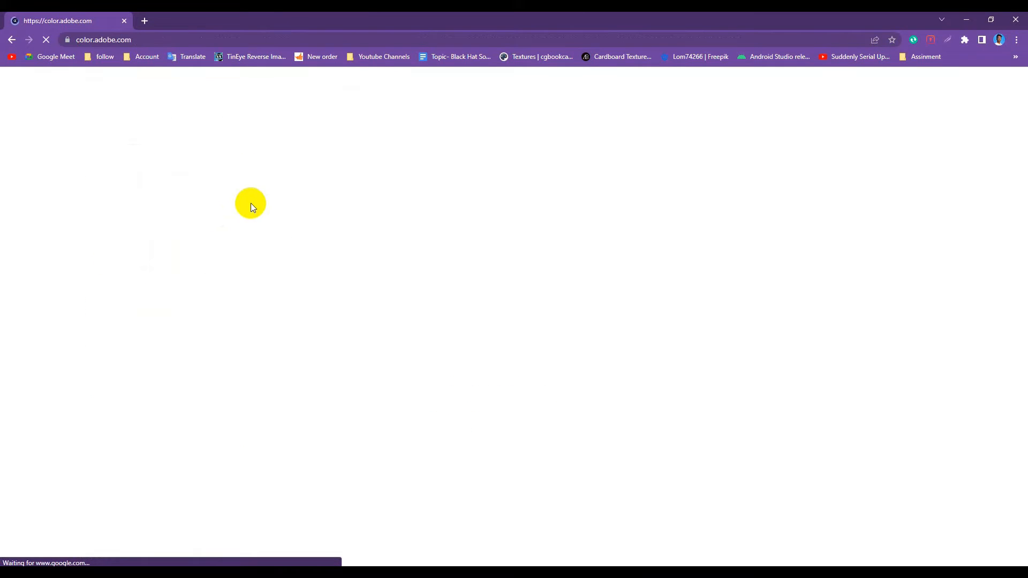
# Search Adobe Color's Explore section for "gold" and pick a color from the gold-to-brown palette.
pyautogui.click(468, 84)
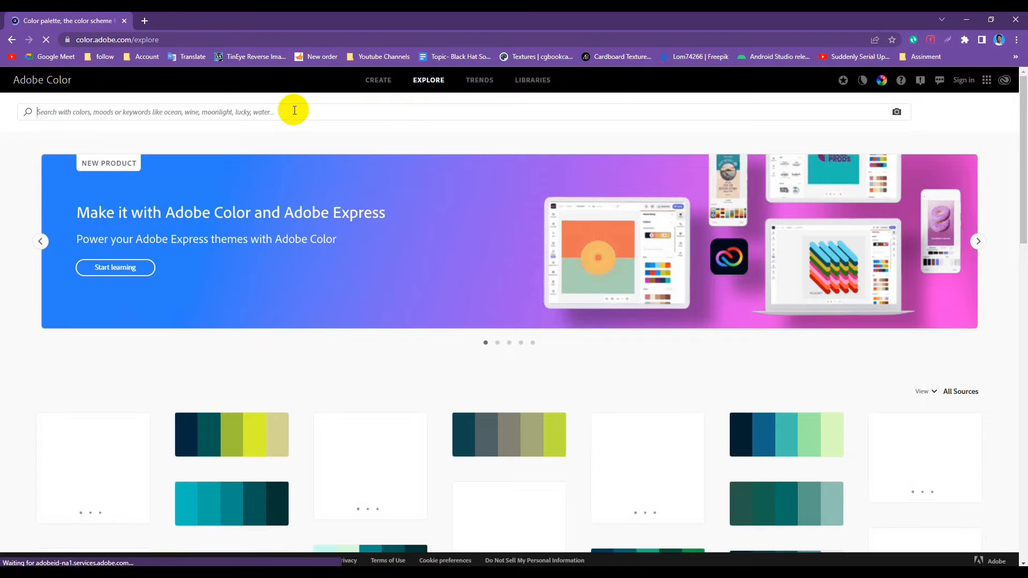
pyautogui.write('gold')
pyautogui.press('Return')
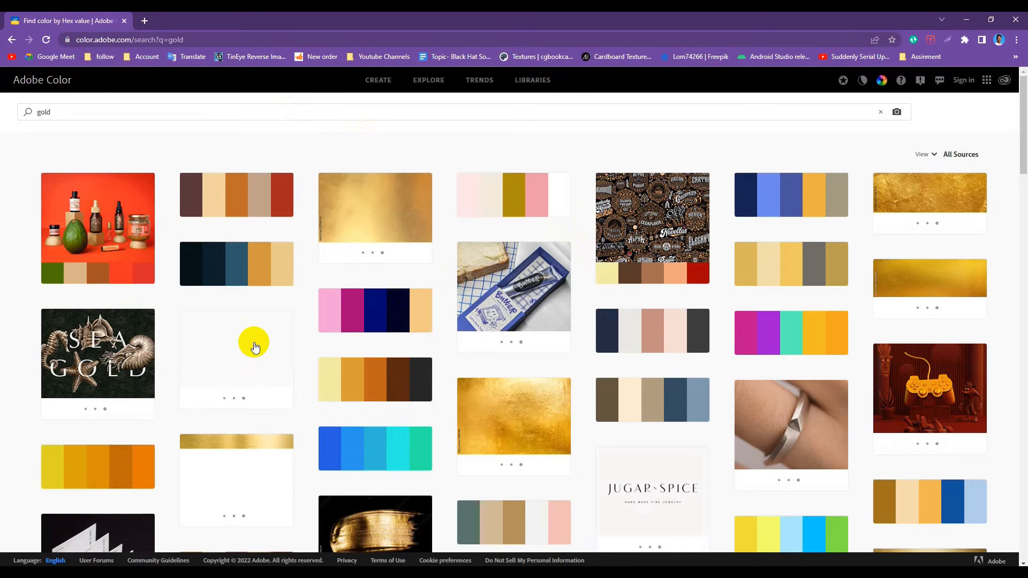
pyautogui.moveTo(255, 347)
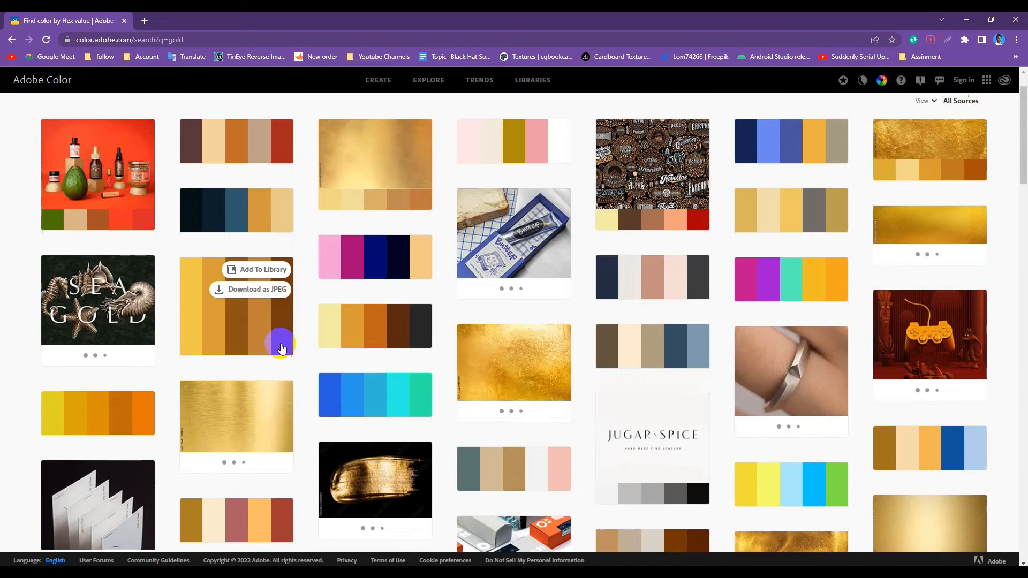
pyautogui.click(283, 356)
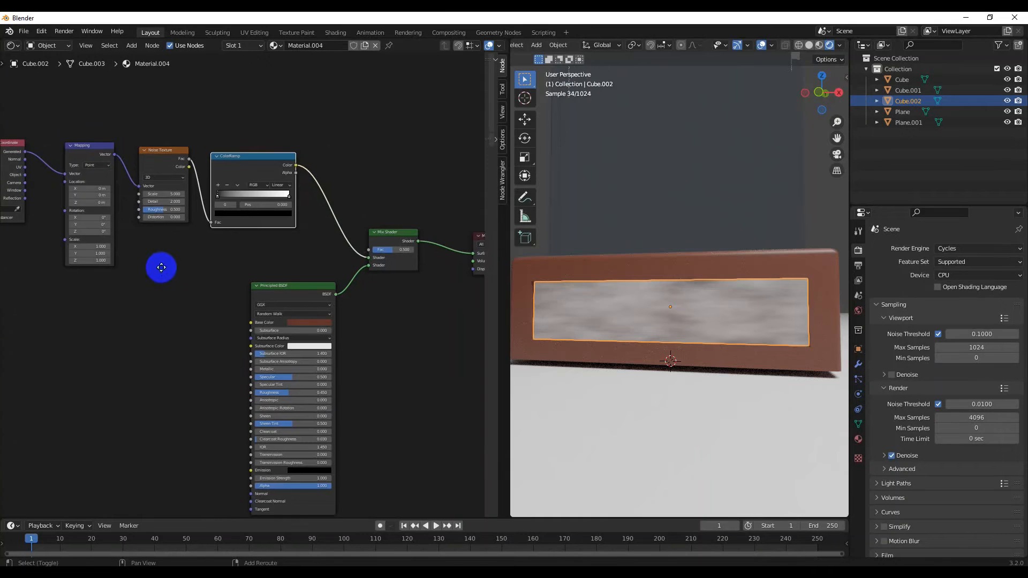
# Switch back to Blender and set the ColorRamp's white stop to the gold hex color from the palette.
pyautogui.scroll(4, 264, 287)
pyautogui.click(266, 335)
pyautogui.click(255, 274)
pyautogui.click(227, 289)
pyautogui.click(215, 289)
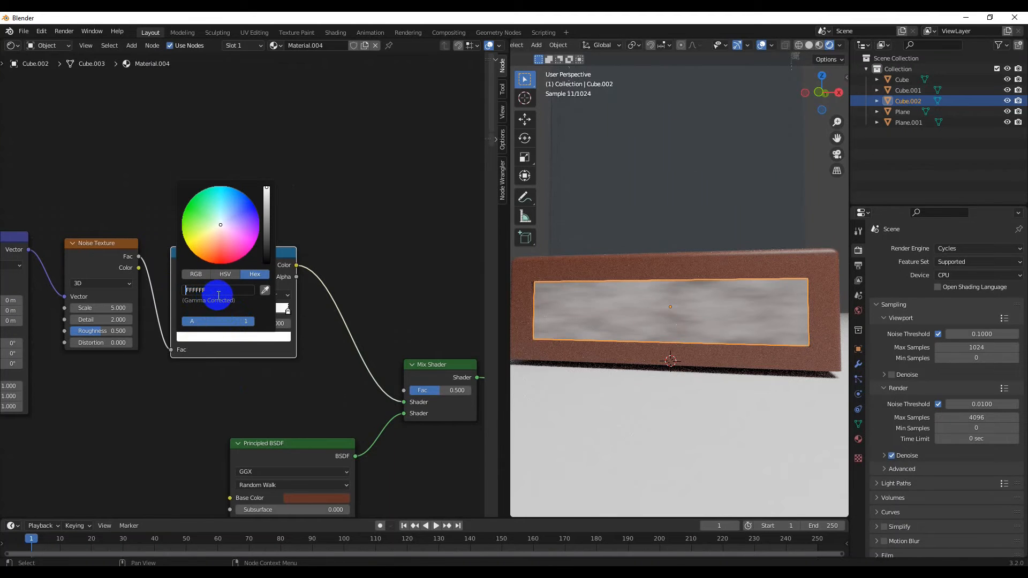
pyautogui.doubleClick(206, 295)
pyautogui.press('Return')
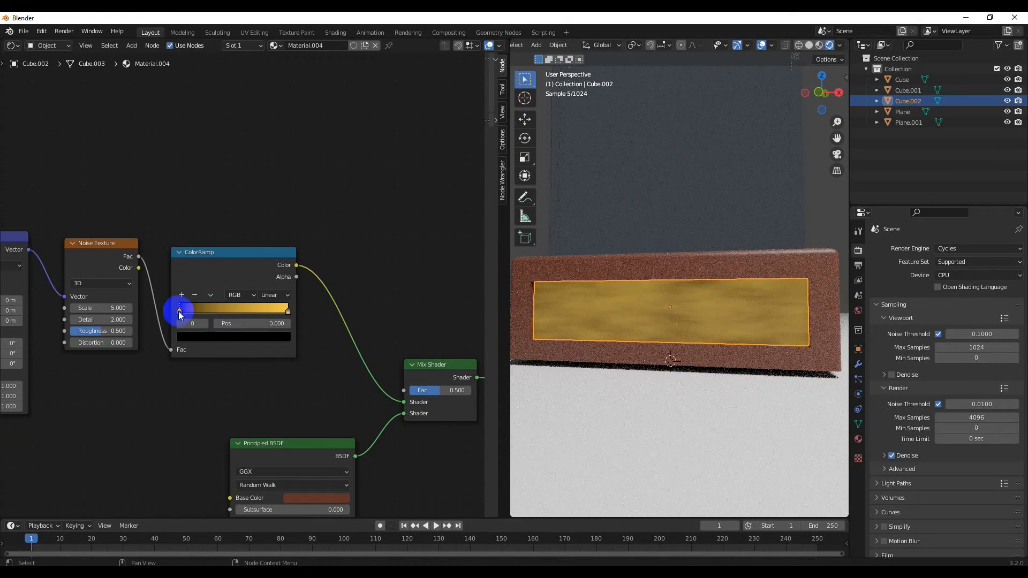
# Set the ColorRamp's black stop to the brown hex color 8C5511.
pyautogui.click(234, 337)
pyautogui.doubleClick(230, 290)
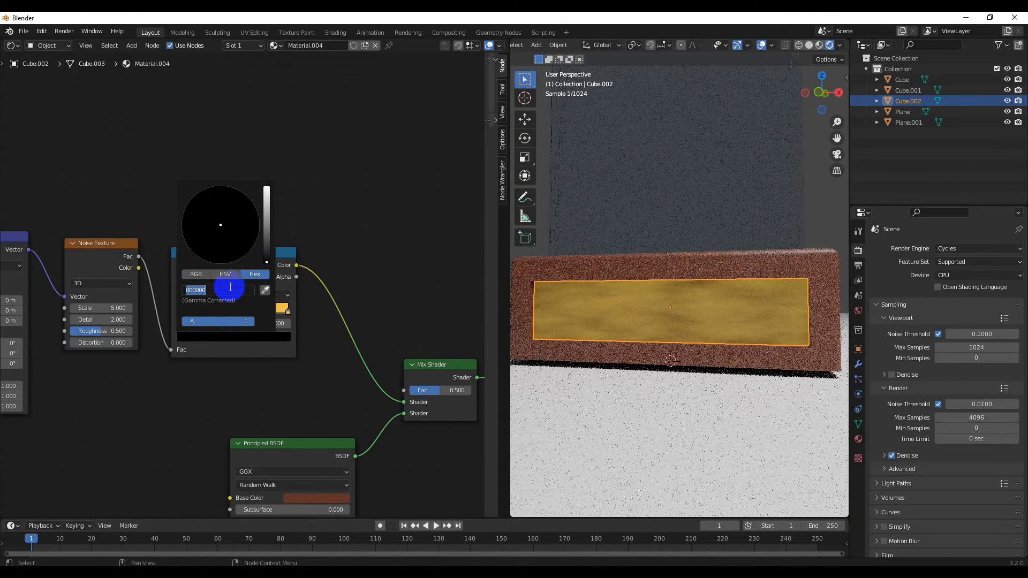
pyautogui.write('#8C5511')
pyautogui.press('Return')
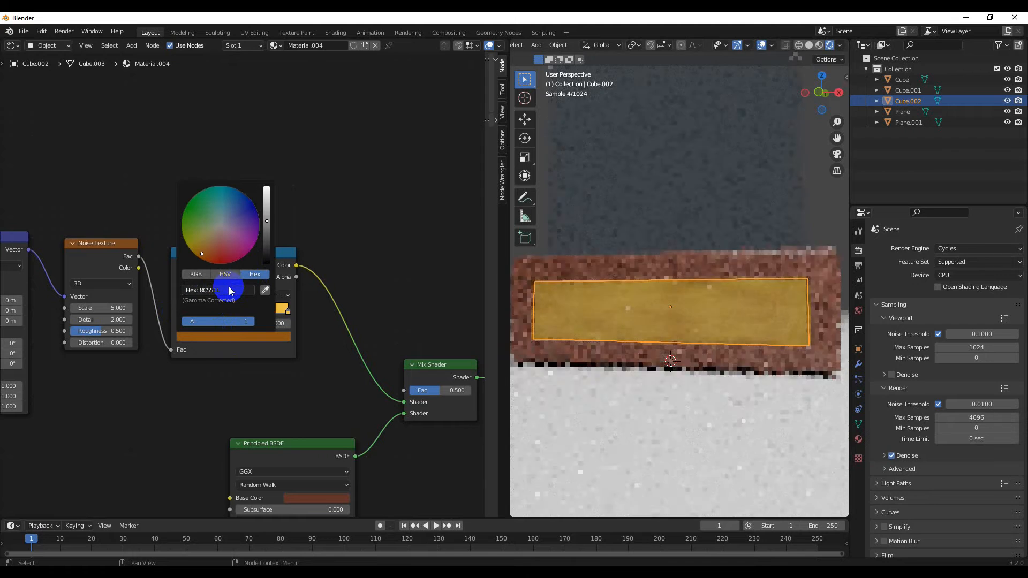
# Set the Noise Texture's Scale to 21.8, Detail to 15, Roughness to 0.36 and Distortion to 0.5.
pyautogui.moveTo(214, 330); pyautogui.dragTo(310, 322, button='middle')
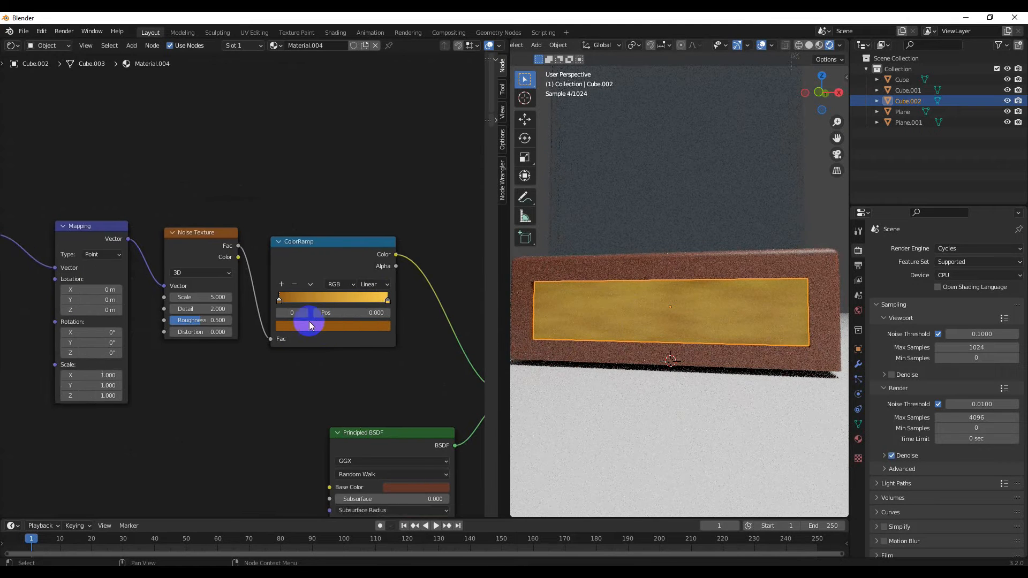
pyautogui.scroll(2, 238, 300)
pyautogui.moveTo(193, 299); pyautogui.dragTo(294, 299)
pyautogui.click(165, 326)
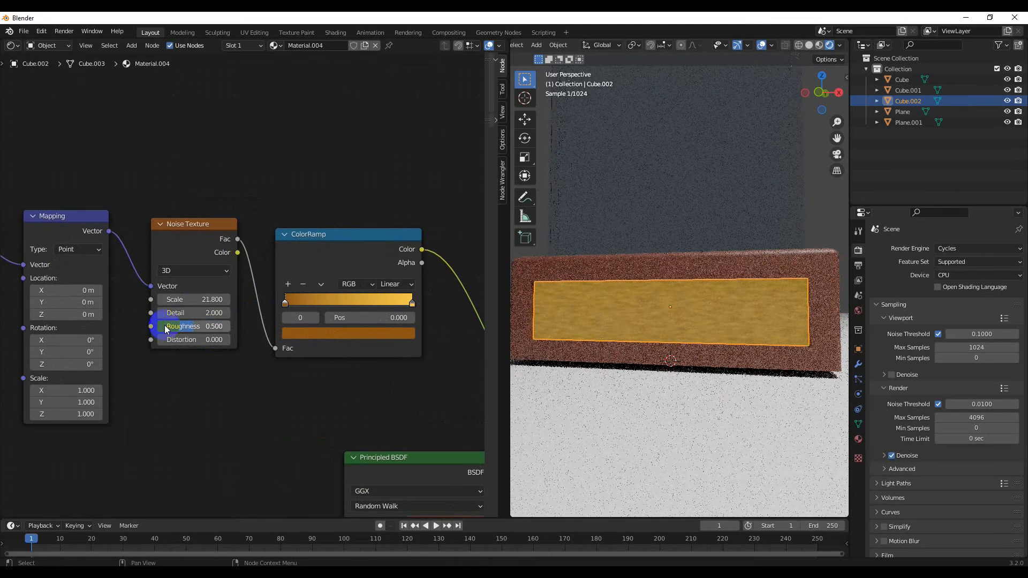
pyautogui.moveTo(226, 326); pyautogui.dragTo(291, 313)
pyautogui.moveTo(164, 340); pyautogui.dragTo(181, 340)
# Set the Mapping node's X scale to 4.4 and show the panel up close in Material Preview shading.
pyautogui.moveTo(106, 384); pyautogui.dragTo(278, 374, button='middle')
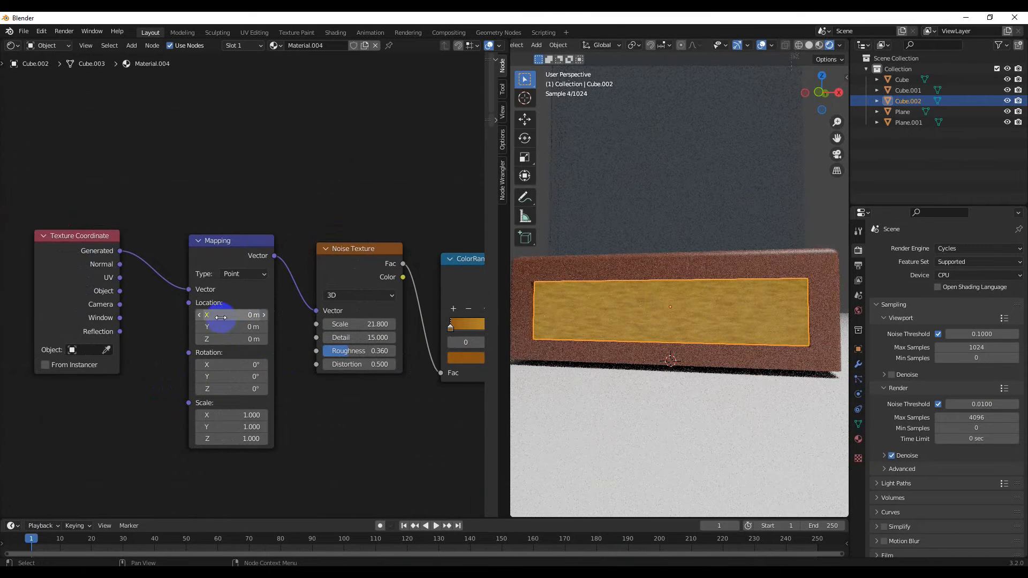
pyautogui.moveTo(224, 415); pyautogui.dragTo(251, 414)
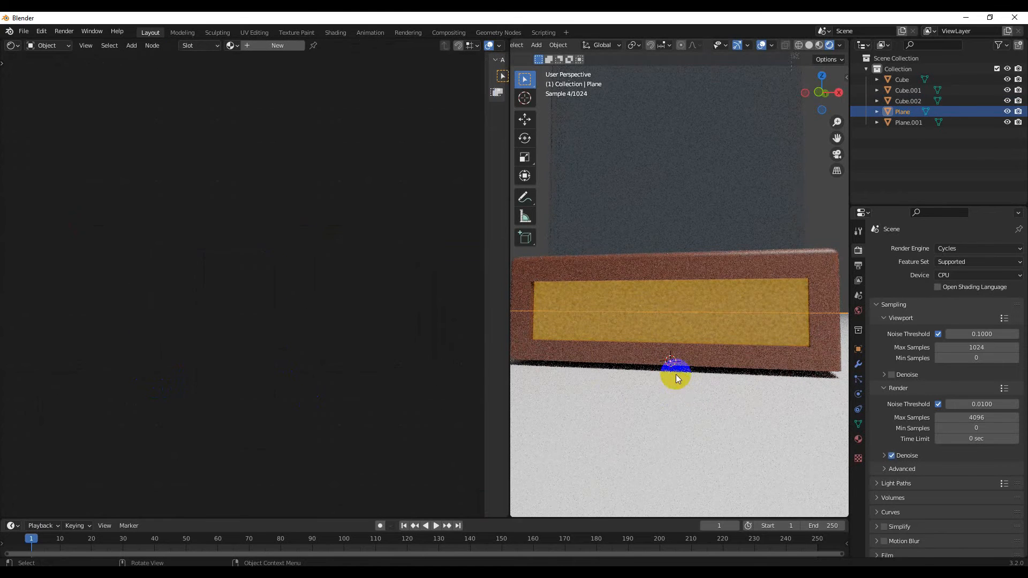
pyautogui.click(810, 45)
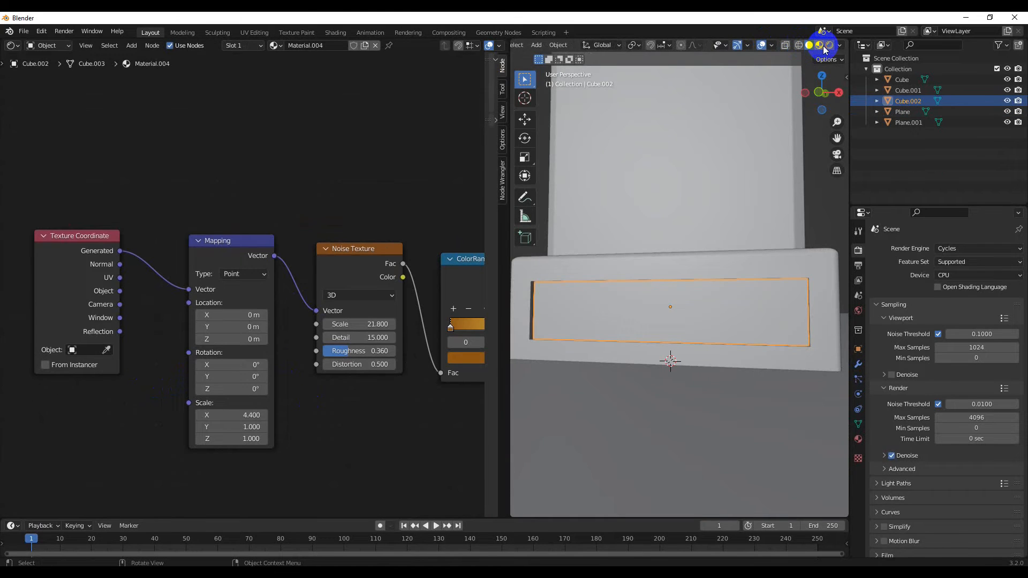
pyautogui.click(820, 46)
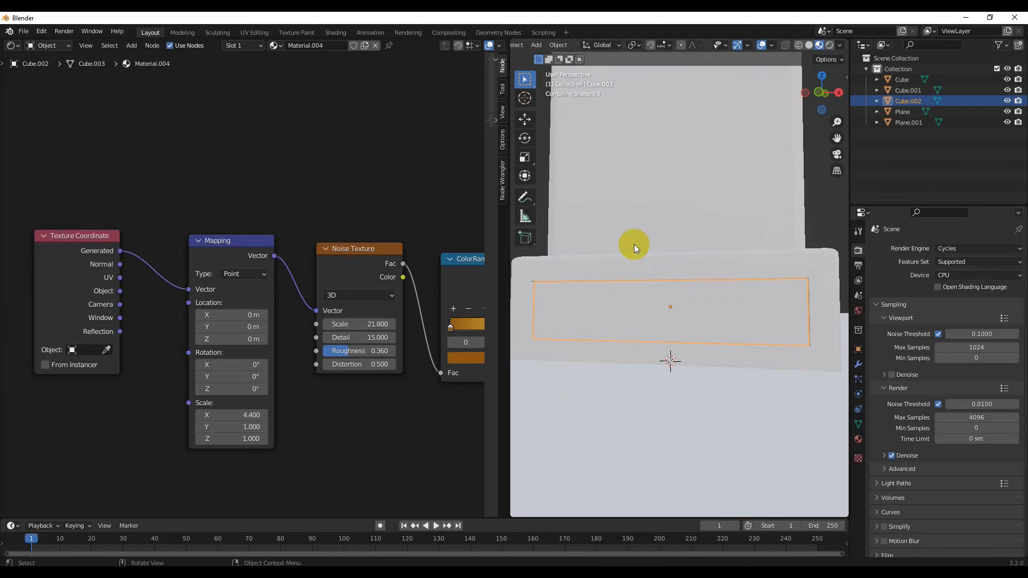
pyautogui.scroll(4, 680, 326)
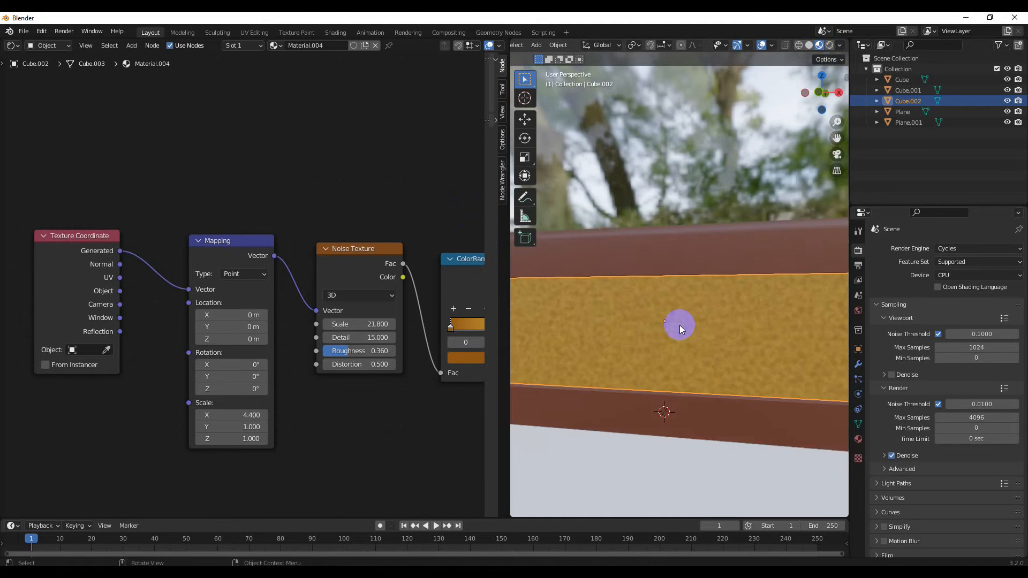
pyautogui.moveTo(680, 326); pyautogui.dragTo(672, 285, button='middle')
# Insert a Glossy BSDF node on the link between the ColorRamp's Color and the Mix Shader.
pyautogui.moveTo(304, 352); pyautogui.dragTo(187, 320, button='middle')
pyautogui.scroll(-2, 352, 329)
pyautogui.moveTo(352, 328); pyautogui.dragTo(256, 319, button='middle')
pyautogui.moveTo(316, 231); pyautogui.dragTo(331, 234)
pyautogui.moveTo(285, 298); pyautogui.dragTo(300, 324, button='middle')
pyautogui.hotkey('shift', 'a')
pyautogui.click(329, 314)
pyautogui.write('glos')
pyautogui.press('Return')
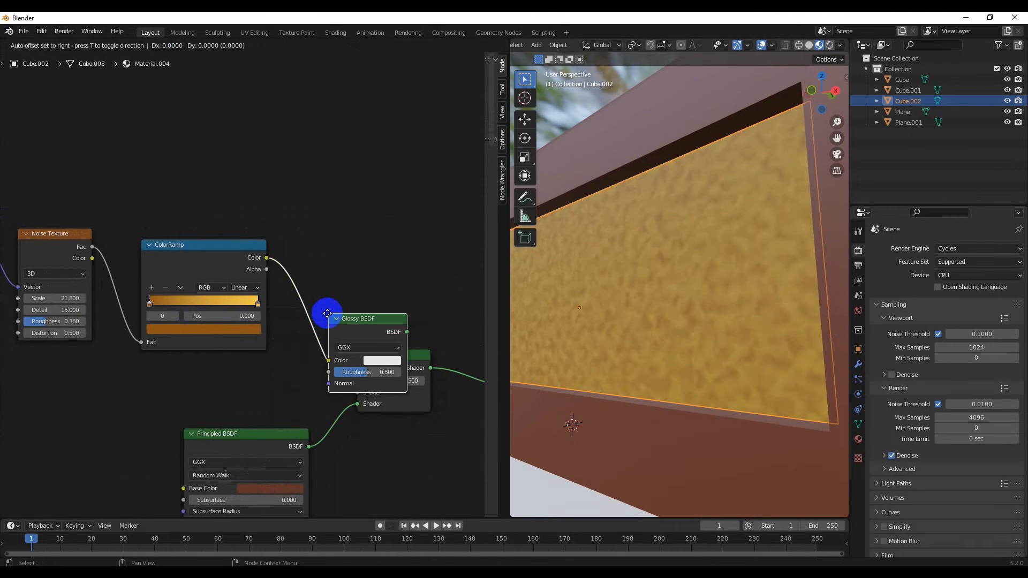
pyautogui.click(277, 318)
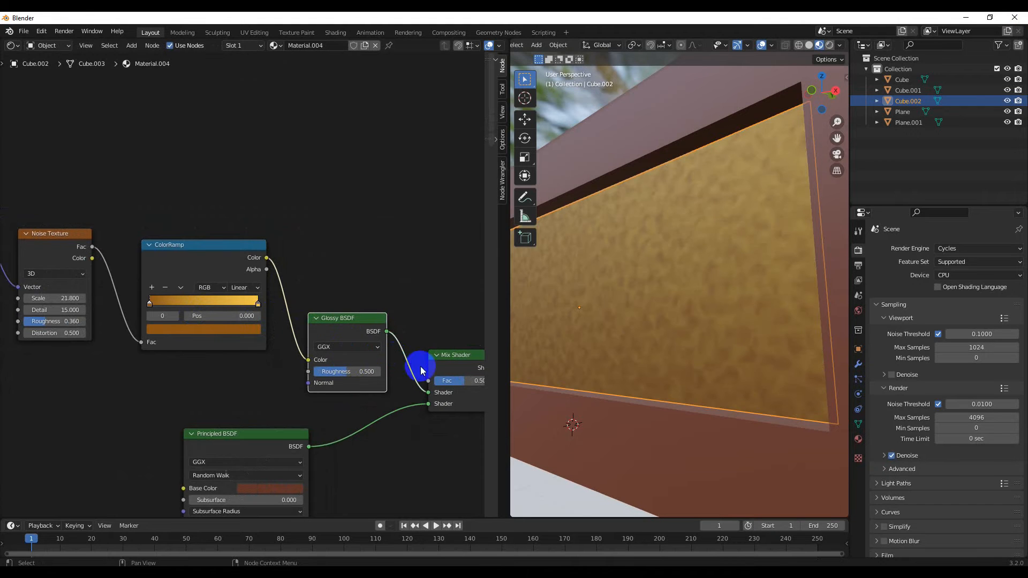
# Set the Glossy BSDF's Roughness to 0.423 while viewing the panel and base at an angle.
pyautogui.scroll(-5, 695, 371)
pyautogui.moveTo(695, 371); pyautogui.dragTo(793, 382, button='middle')
pyautogui.scroll(2, 739, 371)
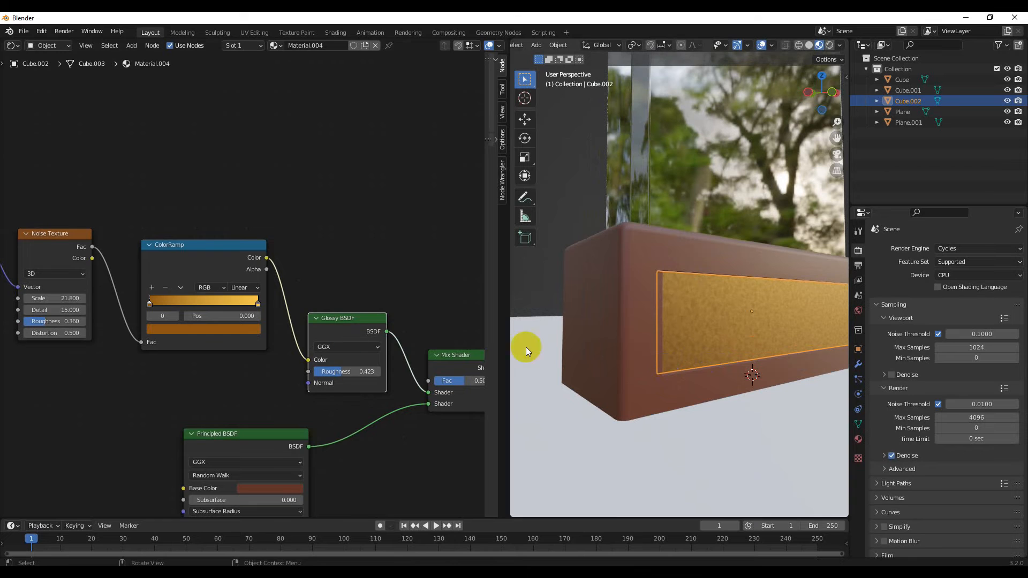
# Duplicate the ColorRamp node and place the copy beside the lower part of the Principled BSDF.
pyautogui.scroll(-3, 268, 338)
pyautogui.moveTo(271, 335); pyautogui.dragTo(337, 346)
pyautogui.click(236, 218)
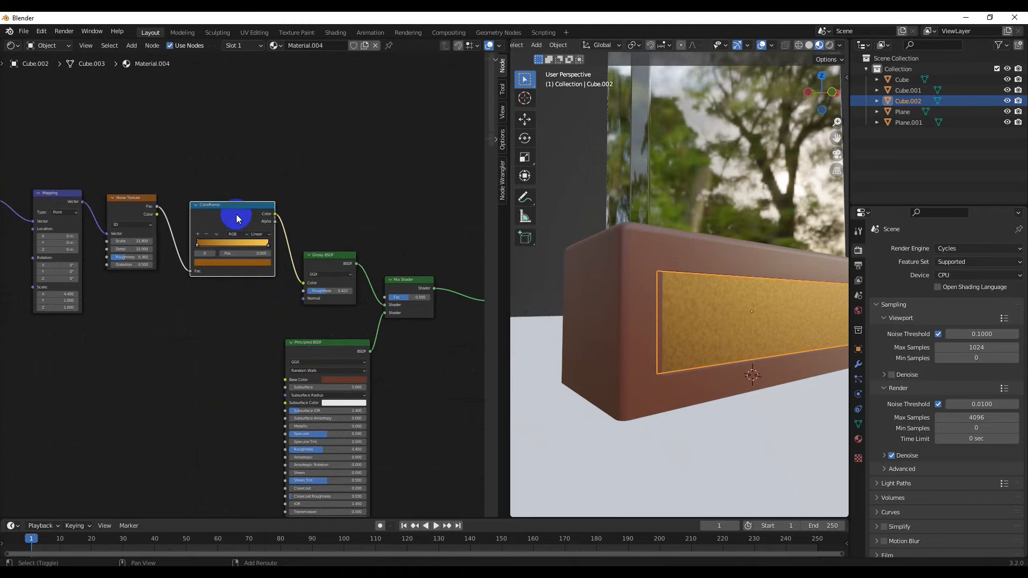
pyautogui.hotkey('shift', 'd')
pyautogui.click(126, 427)
pyautogui.scroll(-11, 231, 381)
pyautogui.scroll(3, 228, 379)
pyautogui.moveTo(187, 359); pyautogui.dragTo(204, 398)
# Add a Bump node between the duplicated ColorRamp and the Principled BSDF.
pyautogui.scroll(4, 247, 418)
pyautogui.moveTo(257, 439); pyautogui.dragTo(245, 285, button='middle')
pyautogui.scroll(2, 246, 286)
pyautogui.hotkey('shift', 'a')
pyautogui.click(237, 298)
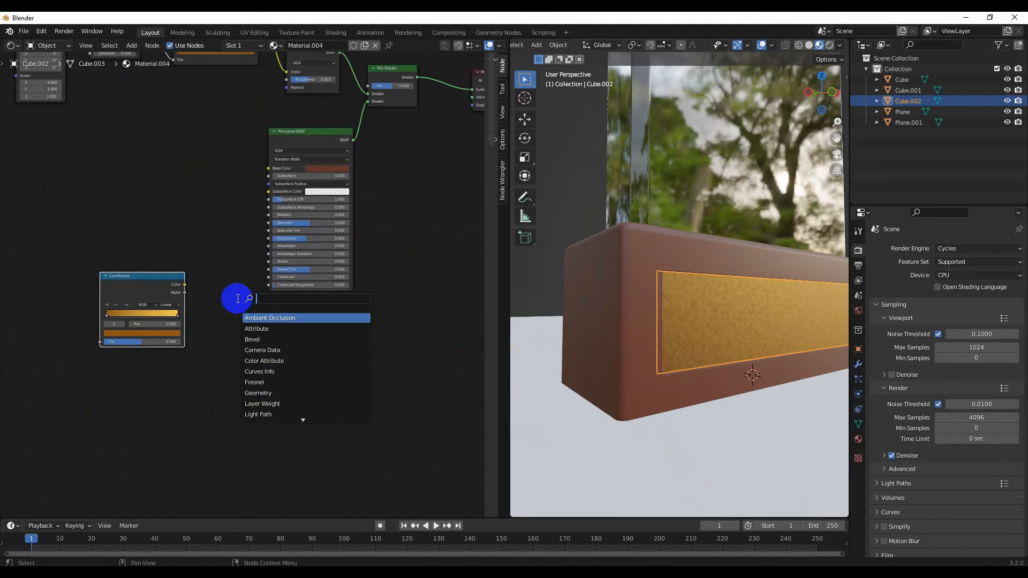
pyautogui.write('bump')
pyautogui.press('Return')
pyautogui.click(200, 286)
# Link Noise Texture Fac to the duplicated ColorRamp's Fac, its Color to Bump Height, and Bump Normal to the Principled BSDF's Normal.
pyautogui.moveTo(159, 286); pyautogui.dragTo(177, 308)
pyautogui.click(193, 293)
pyautogui.moveTo(234, 294); pyautogui.dragTo(269, 340)
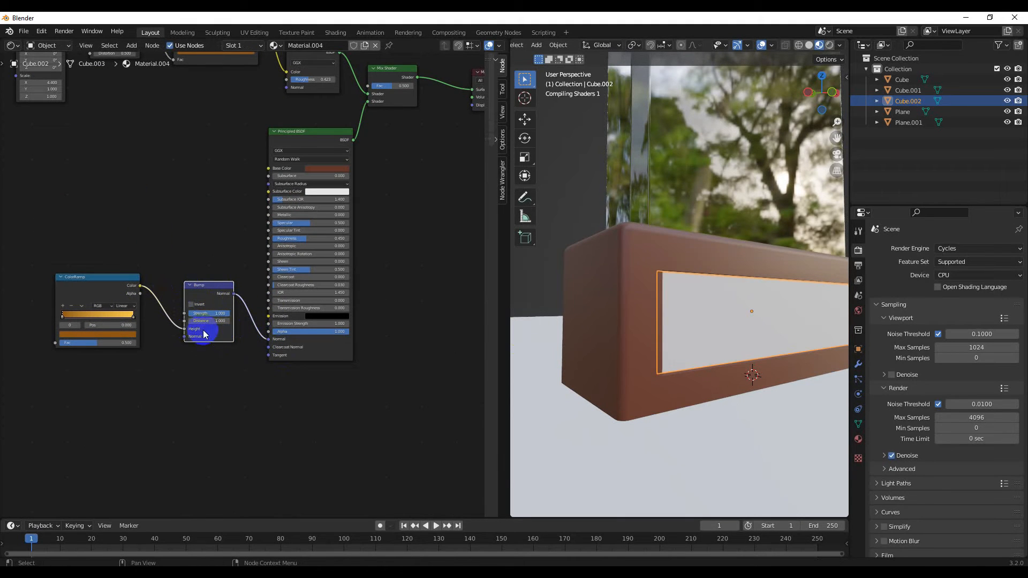
pyautogui.press('Home')
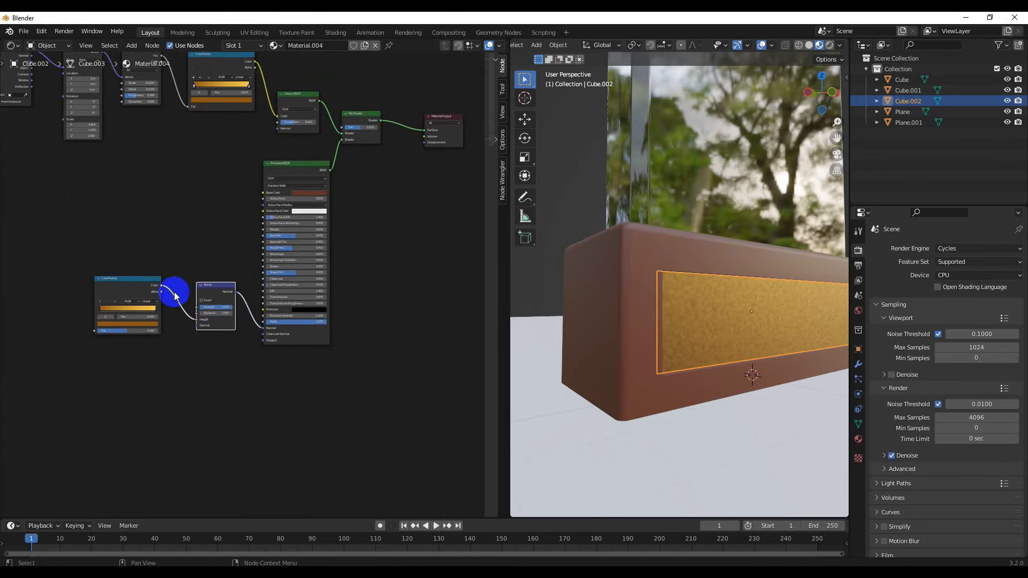
pyautogui.moveTo(181, 112); pyautogui.dragTo(115, 384)
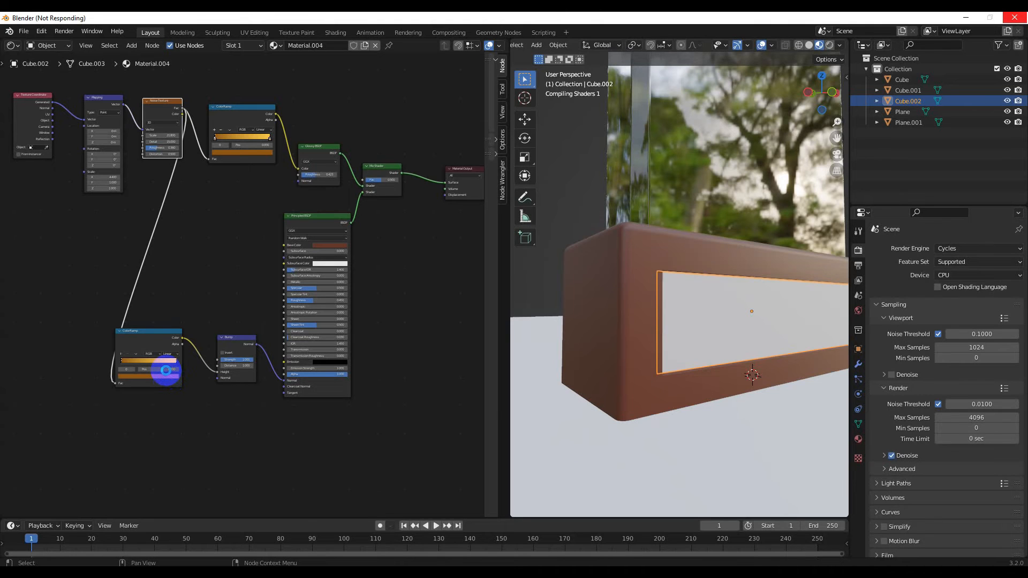
# Move the duplicated ColorRamp's light gold stop to about 0.55 and set the Bump Strength to 0.442.
pyautogui.scroll(3, 293, 365)
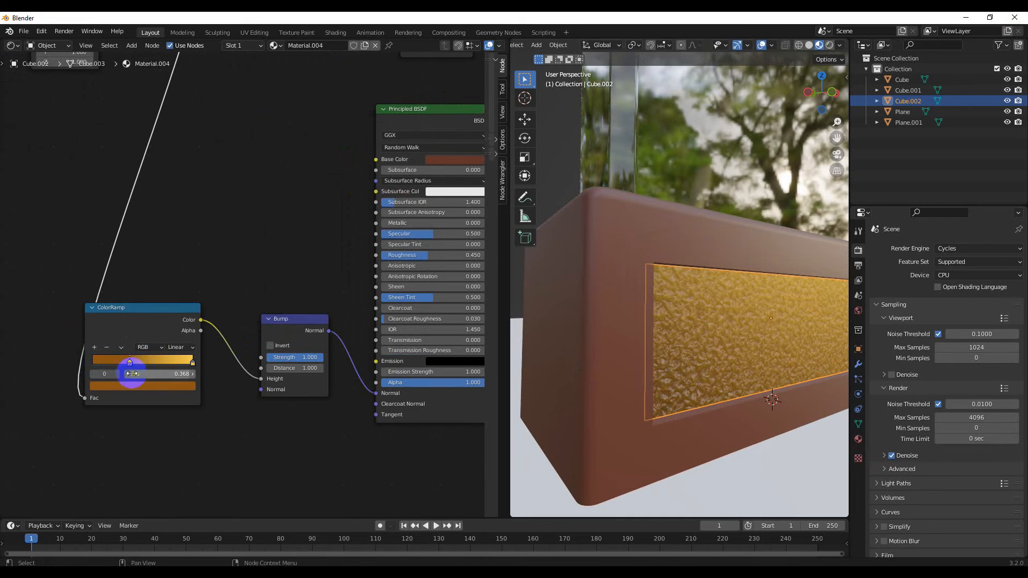
pyautogui.moveTo(135, 363); pyautogui.dragTo(122, 361)
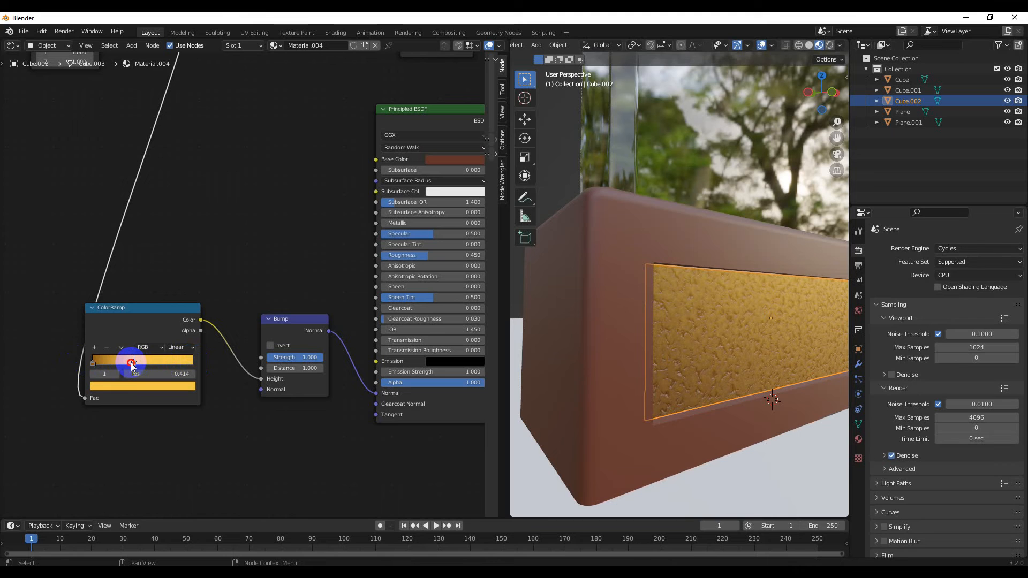
pyautogui.moveTo(238, 408); pyautogui.dragTo(201, 397, button='middle')
pyautogui.moveTo(108, 377); pyautogui.dragTo(109, 374)
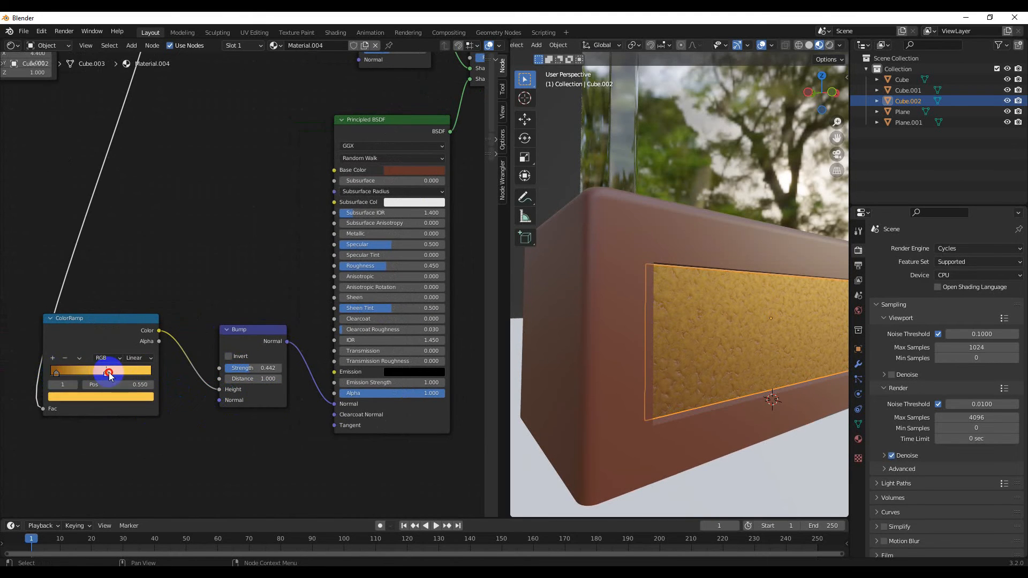
# Lower the Glossy BSDF's Roughness to about 0.392.
pyautogui.scroll(-5, 188, 419)
pyautogui.moveTo(319, 178); pyautogui.dragTo(266, 321, button='middle')
pyautogui.scroll(5, 266, 321)
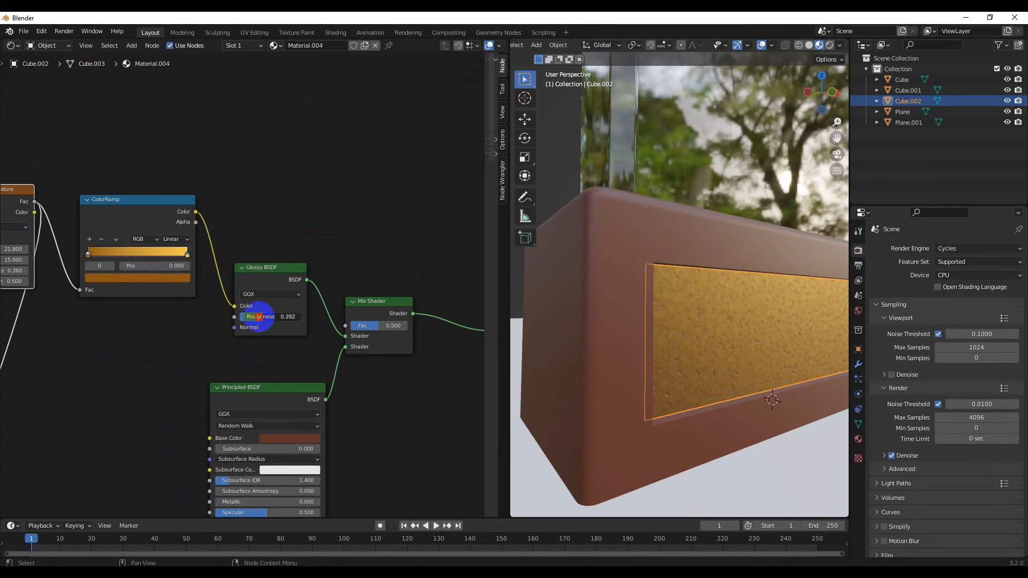
# Join the node editor and the 3D viewport into a single full-width 3D viewport.
pyautogui.scroll(-6, 279, 327)
pyautogui.rightClick(510, 367)
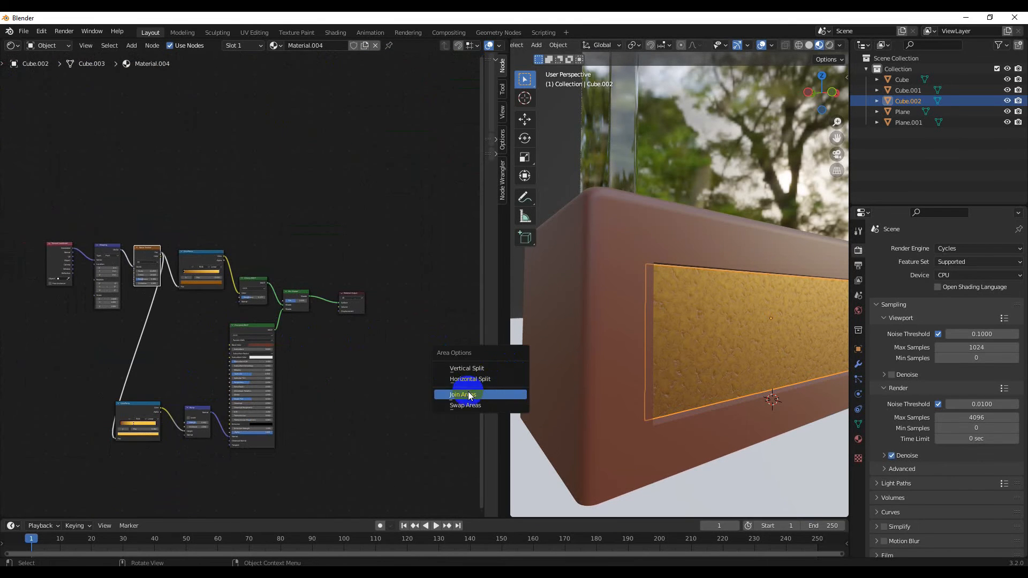
pyautogui.click(468, 394)
pyautogui.click(344, 320)
# Move the light plane above the gravestone along the Z axis and tilt it around the X axis.
pyautogui.scroll(-7, 344, 320)
pyautogui.moveTo(485, 333)
pyautogui.mouseDown(button='middle')
pyautogui.moveTo(441, 367)
pyautogui.moveTo(402, 324)
pyautogui.moveTo(484, 324)
pyautogui.moveTo(535, 307)
pyautogui.moveTo(492, 324)
pyautogui.mouseUp(button='middle')
pyautogui.scroll(-8, 493, 325)
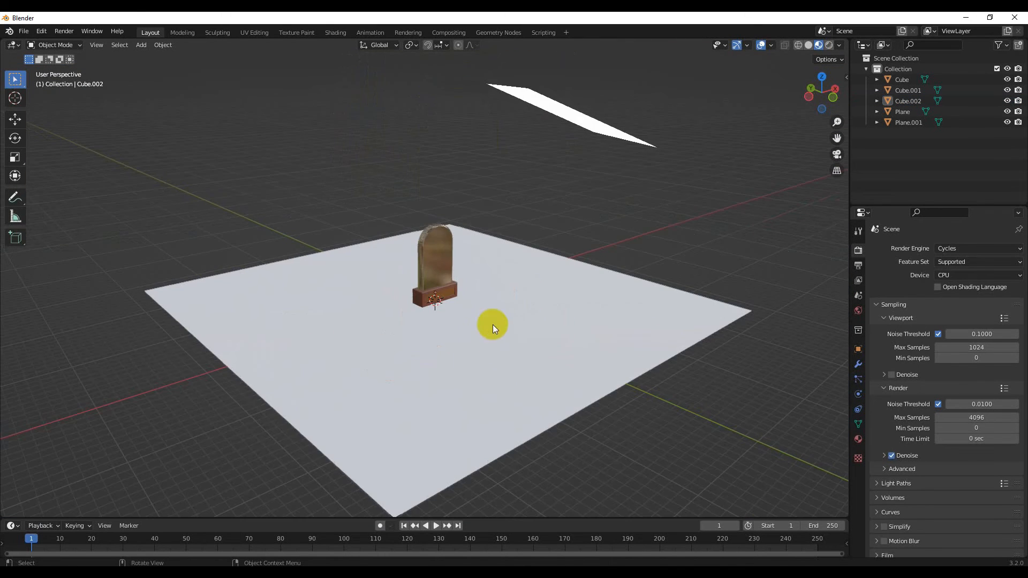
pyautogui.click(569, 120)
pyautogui.moveTo(557, 201); pyautogui.dragTo(619, 218, button='middle')
pyautogui.press('g')
pyautogui.press('z')
pyautogui.click(636, 289)
pyautogui.press('r')
pyautogui.press('x')
pyautogui.click(604, 265)
# Reposition the light plane in top view in front of the gravestone and scale it to about 0.67.
pyautogui.moveTo(605, 265); pyautogui.dragTo(595, 302, button='middle')
pyautogui.press('KP_7')
pyautogui.press('g')
pyautogui.click(525, 383)
pyautogui.moveTo(525, 383); pyautogui.dragTo(574, 349, button='middle')
pyautogui.press('s')
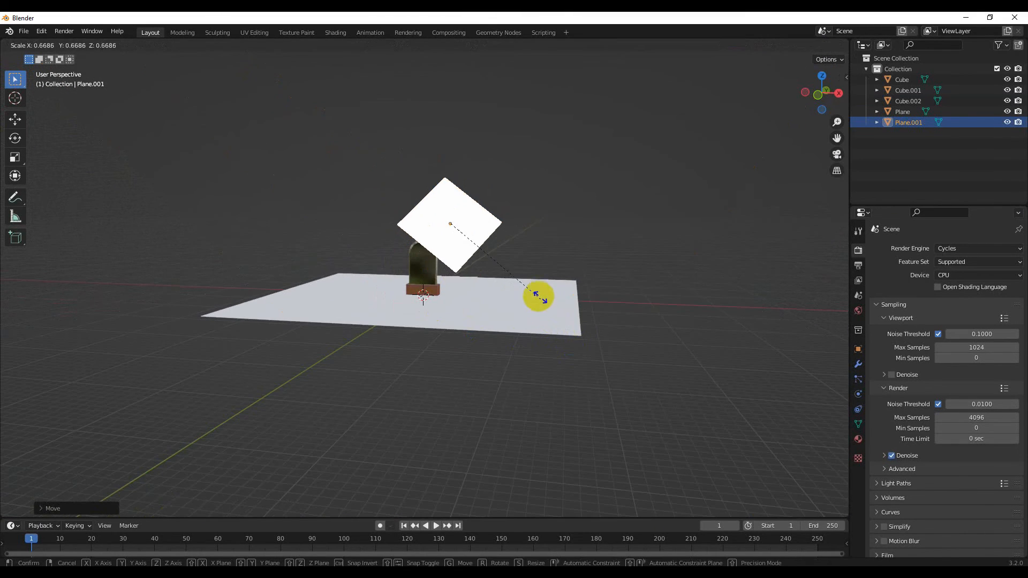
pyautogui.click(537, 295)
# Deselect the light plane and show the gravestone in Rendered shading.
pyautogui.scroll(7, 466, 314)
pyautogui.scroll(2, 466, 313)
pyautogui.moveTo(466, 314); pyautogui.dragTo(484, 333, button='middle')
pyautogui.scroll(-1, 448, 266)
pyautogui.click(587, 244)
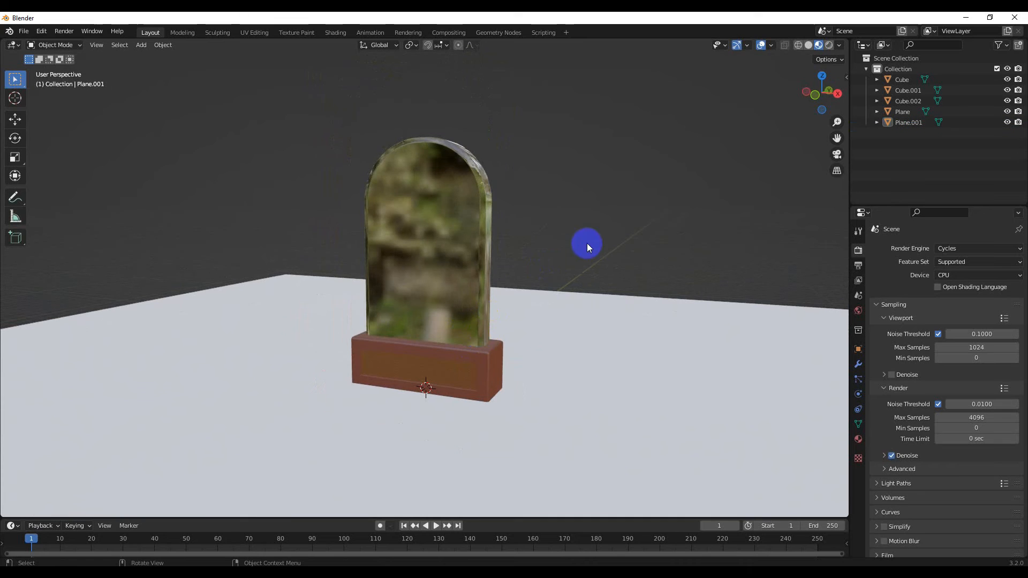
pyautogui.click(829, 45)
# Rotate the light plane slightly in the perspective view and move it along the Z axis.
pyautogui.moveTo(589, 213); pyautogui.dragTo(553, 297, button='middle')
pyautogui.click(562, 287)
pyautogui.press('r')
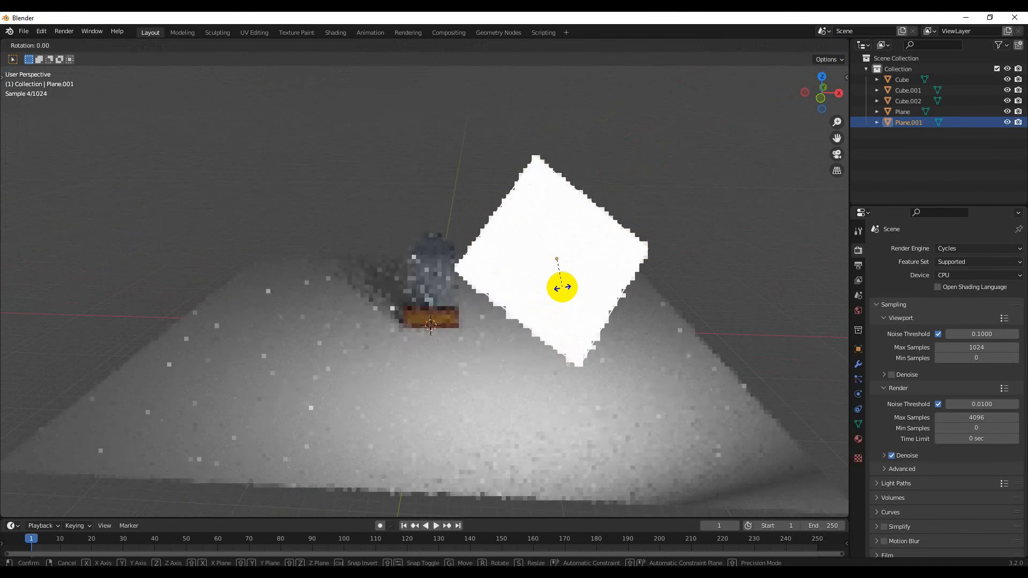
pyautogui.click(539, 331)
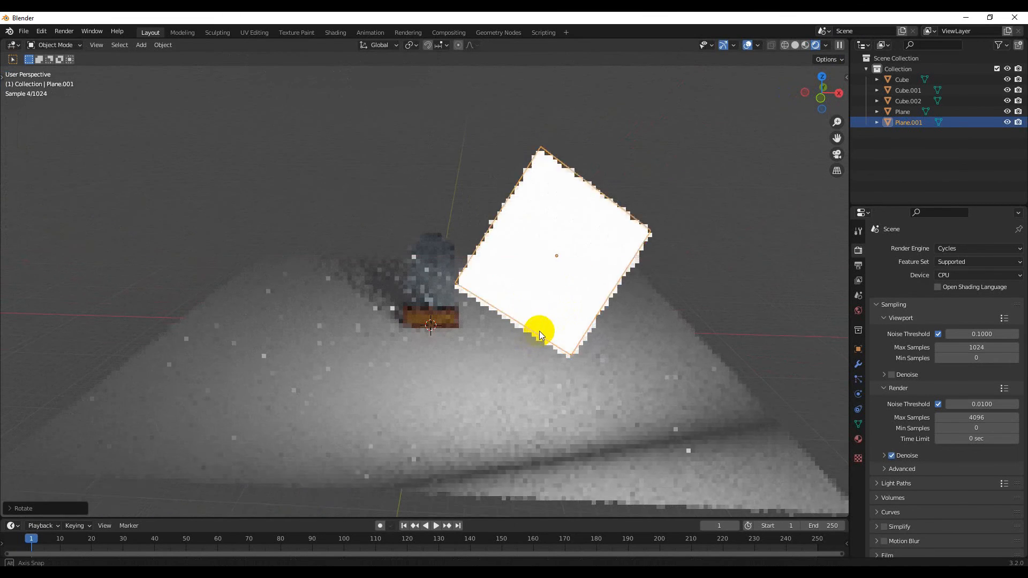
pyautogui.scroll(-6, 581, 324)
pyautogui.press('g')
pyautogui.press('z')
pyautogui.click(631, 310)
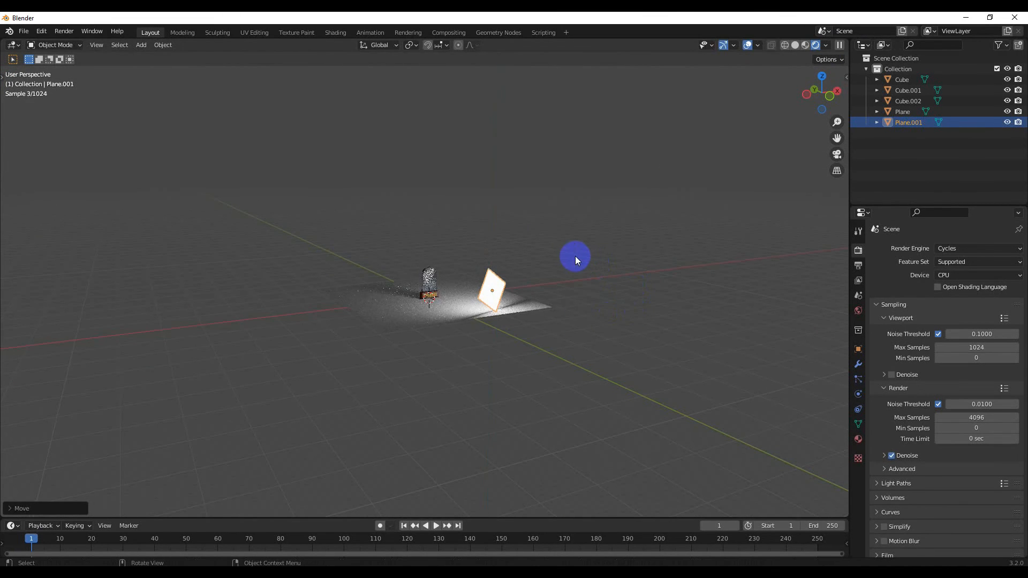
# Resize the light plane uniformly and check its lighting on the gravestone up close.
pyautogui.scroll(4, 571, 274)
pyautogui.press('s')
pyautogui.click(553, 288)
pyautogui.scroll(5, 553, 288)
pyautogui.moveTo(528, 293); pyautogui.dragTo(497, 320, button='middle')
pyautogui.scroll(4, 484, 305)
pyautogui.moveTo(502, 323); pyautogui.dragTo(528, 327, button='middle')
pyautogui.scroll(-5, 546, 327)
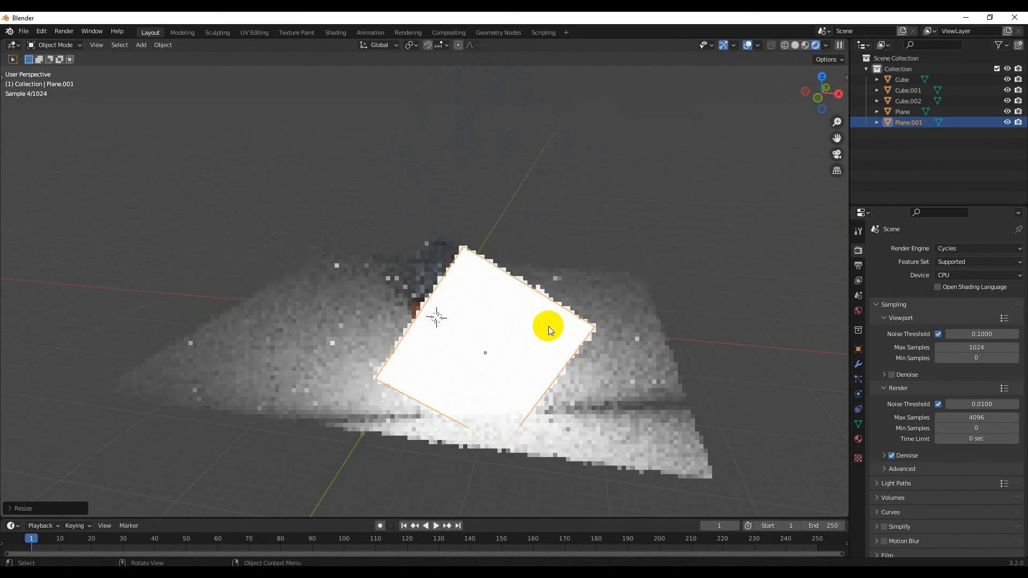
# Reposition the light plane in top view near the front edge of the ground plane.
pyautogui.press('KP_7')
pyautogui.scroll(-4, 547, 326)
pyautogui.press('g')
pyautogui.click(523, 399)
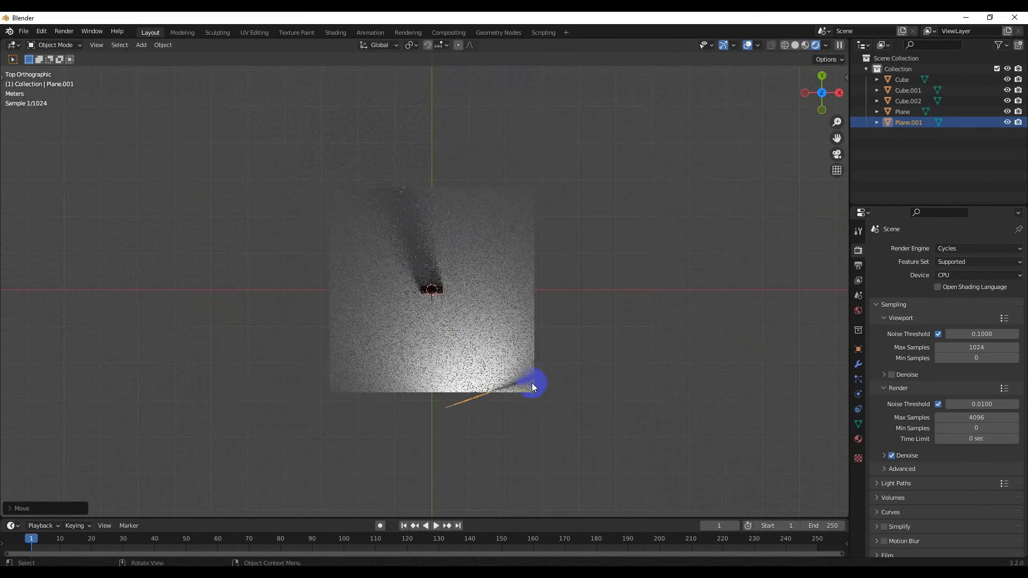
# Duplicate the light plane in place and rotate the copy to a different angle.
pyautogui.moveTo(518, 418); pyautogui.dragTo(616, 345, button='middle')
pyautogui.hotkey('shift', 'd')
pyautogui.rightClick(617, 341)
pyautogui.moveTo(551, 343); pyautogui.dragTo(615, 342, button='middle')
pyautogui.press('r')
pyautogui.click(683, 264)
# Move the duplicated light plane away from the original, above the ground, and scale it to about 0.70.
pyautogui.press('g')
pyautogui.click(618, 269)
pyautogui.press('s')
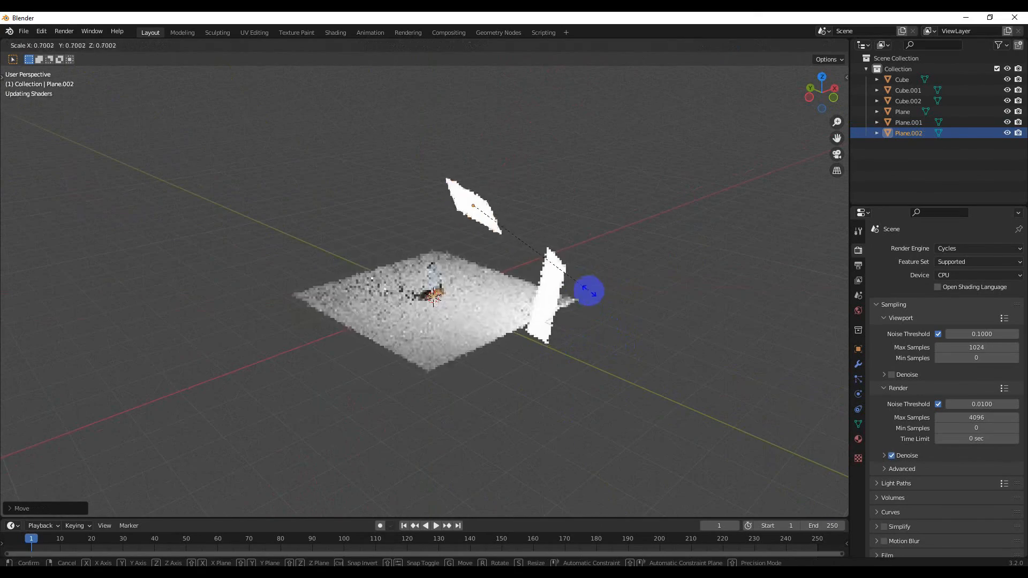
pyautogui.click(589, 291)
# Frame the gravestone up close, filter the render properties by "deno" and enable viewport denoising.
pyautogui.scroll(7, 498, 365)
pyautogui.moveTo(498, 365)
pyautogui.mouseDown(button='middle')
pyautogui.moveTo(441, 377)
pyautogui.moveTo(467, 377)
pyautogui.moveTo(463, 357)
pyautogui.moveTo(482, 365)
pyautogui.mouseUp(button='middle')
pyautogui.scroll(1, 480, 368)
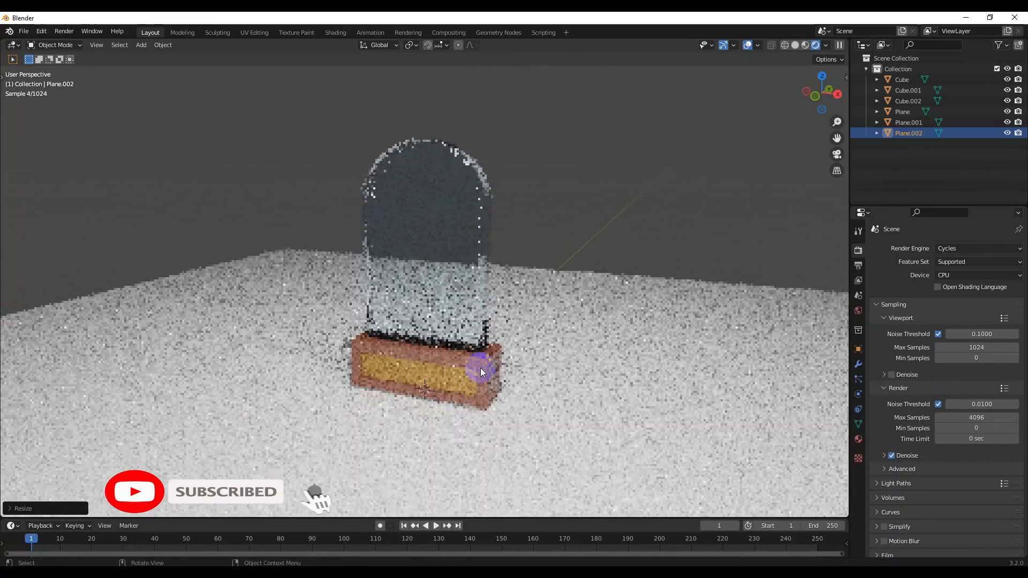
pyautogui.click(934, 212)
pyautogui.write('deno')
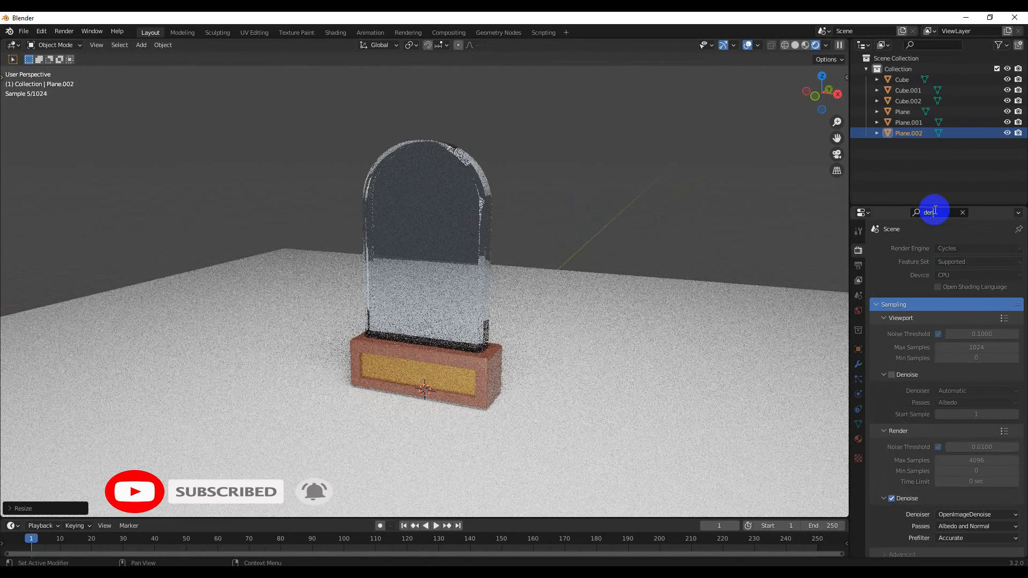
pyautogui.click(892, 375)
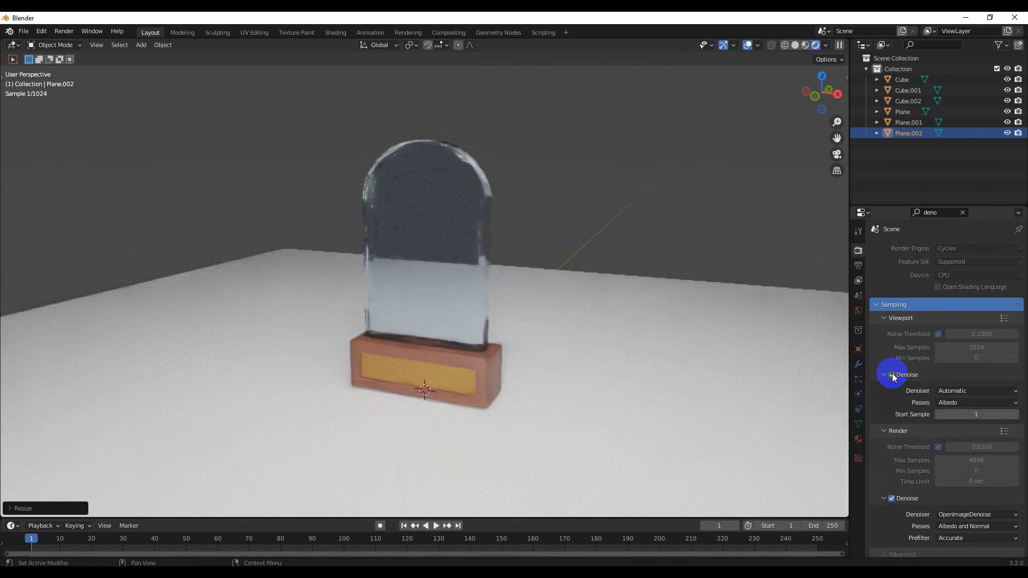